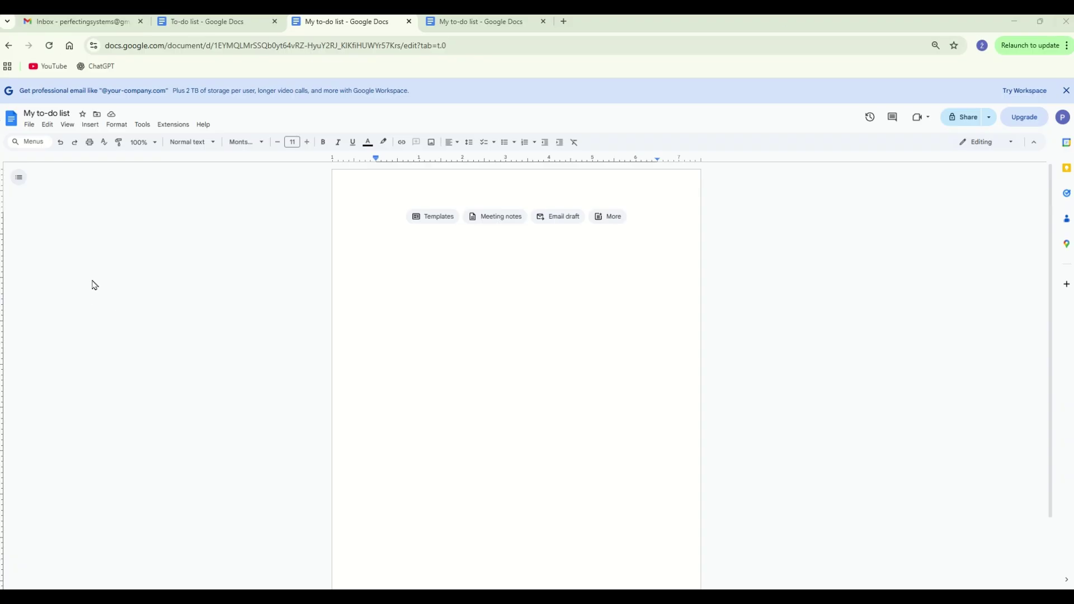
- Switch the document to the pageless format with a light grey background colour
{"action": "left_click", "coordinate": [31, 128]}
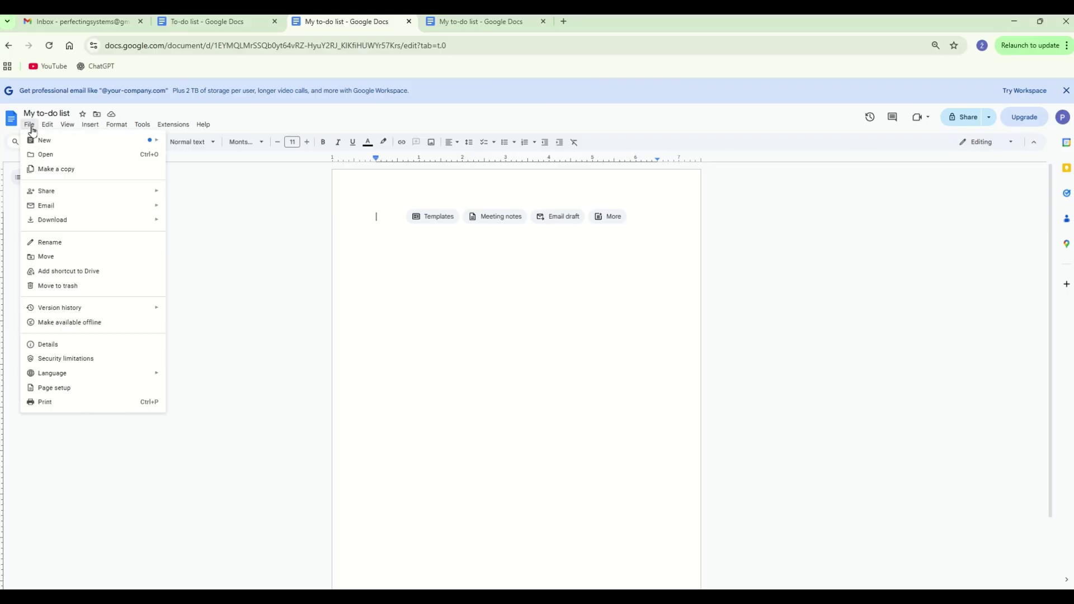
{"action": "left_click", "coordinate": [59, 387]}
{"action": "left_click", "coordinate": [576, 247]}
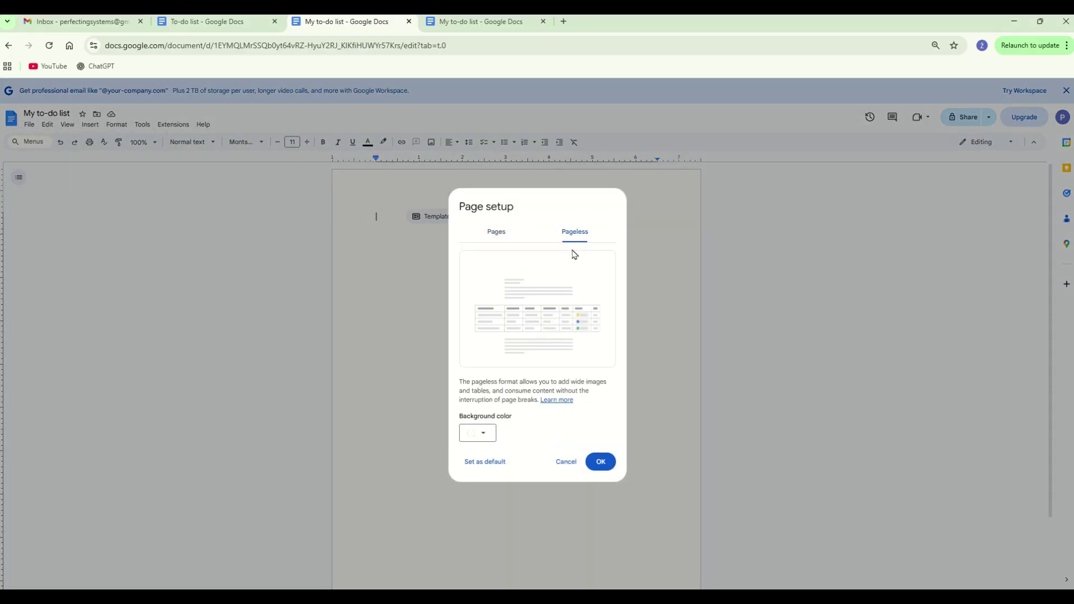
{"action": "left_click", "coordinate": [482, 434]}
{"action": "left_click", "coordinate": [555, 310]}
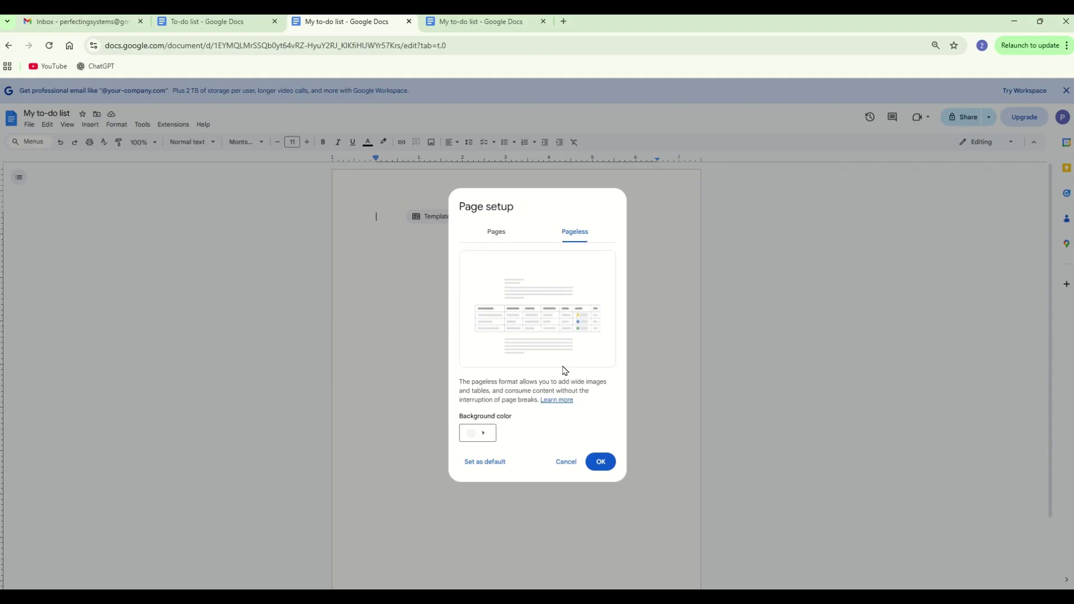
{"action": "left_click", "coordinate": [597, 461]}
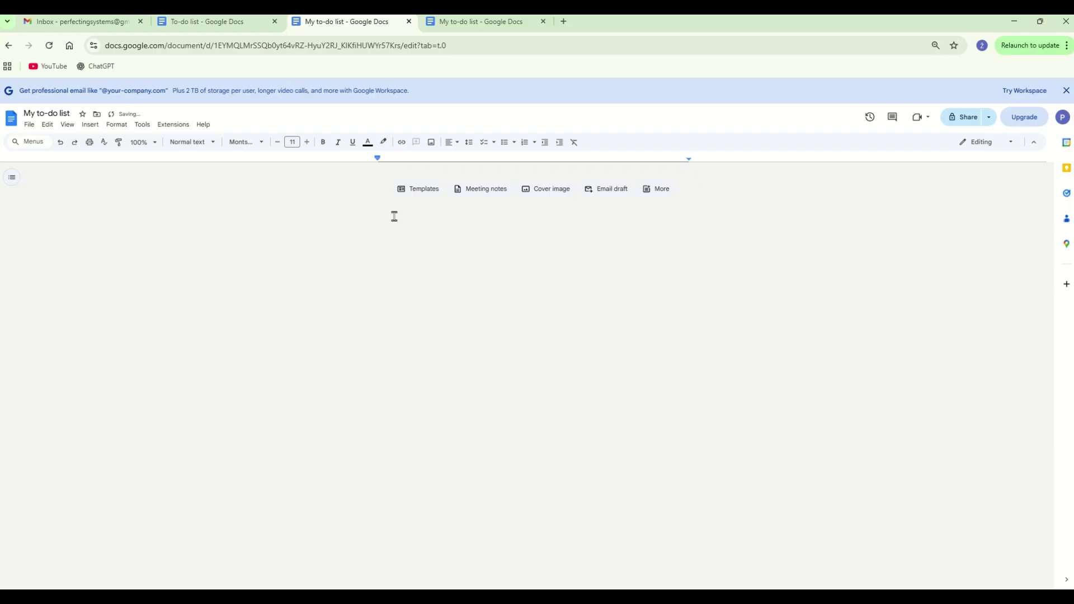
- Add the heading "My to-do list" and insert a 3 x 20 table below it
{"action": "type", "text": "N"}
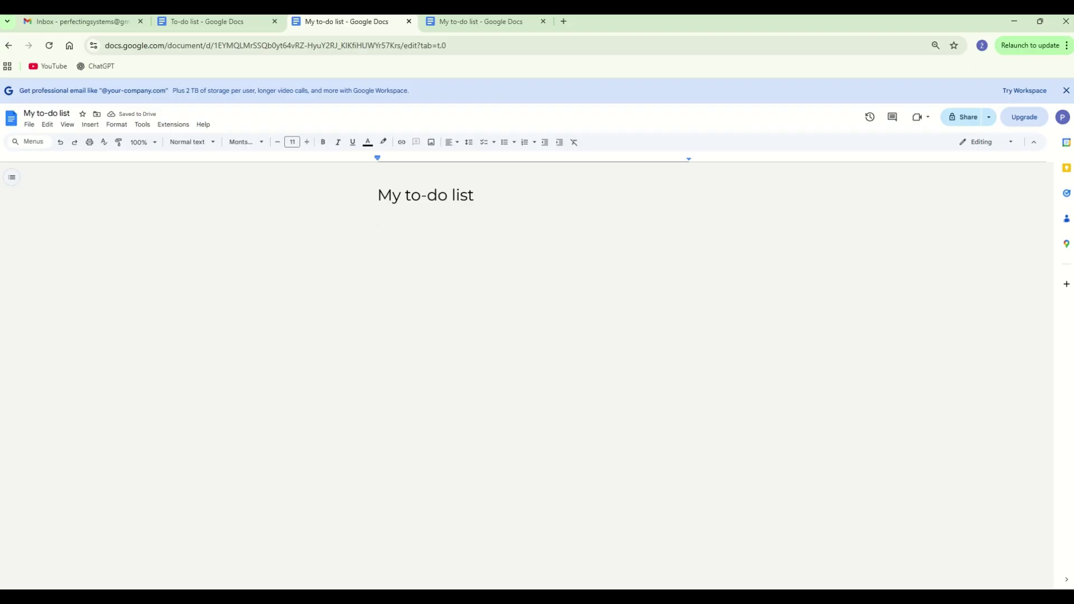
{"action": "key", "text": "shift+Down"}
{"action": "left_click", "coordinate": [90, 124]}
{"action": "mouse_move", "coordinate": [101, 173]}
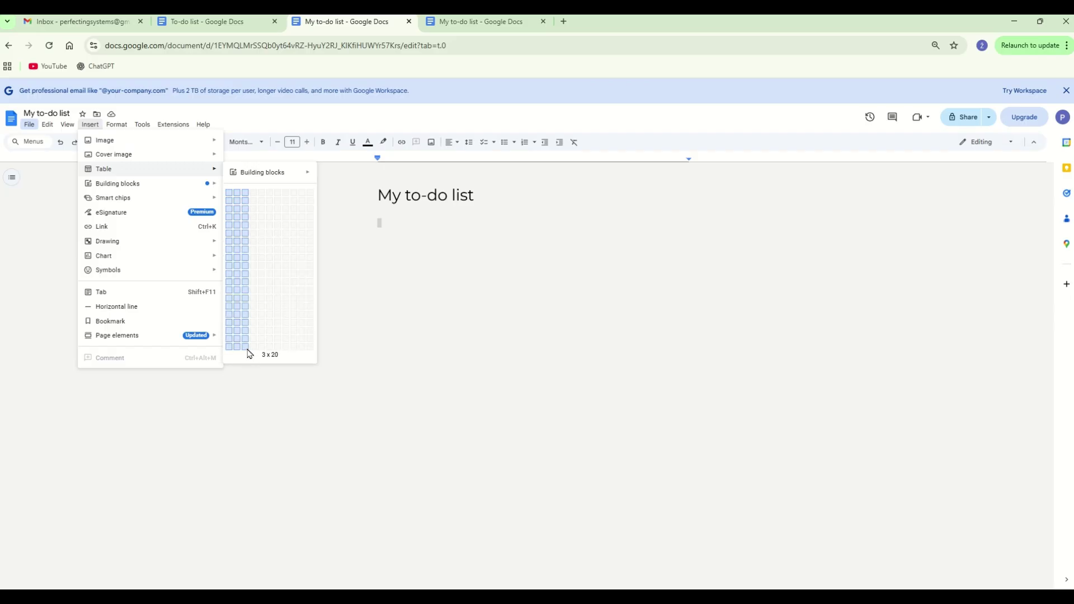
{"action": "left_click", "coordinate": [247, 348]}
{"action": "scroll", "coordinate": [740, 363], "scroll_direction": "down", "scroll_amount": 1}
{"action": "scroll", "coordinate": [771, 339], "scroll_direction": "up", "scroll_amount": 1}
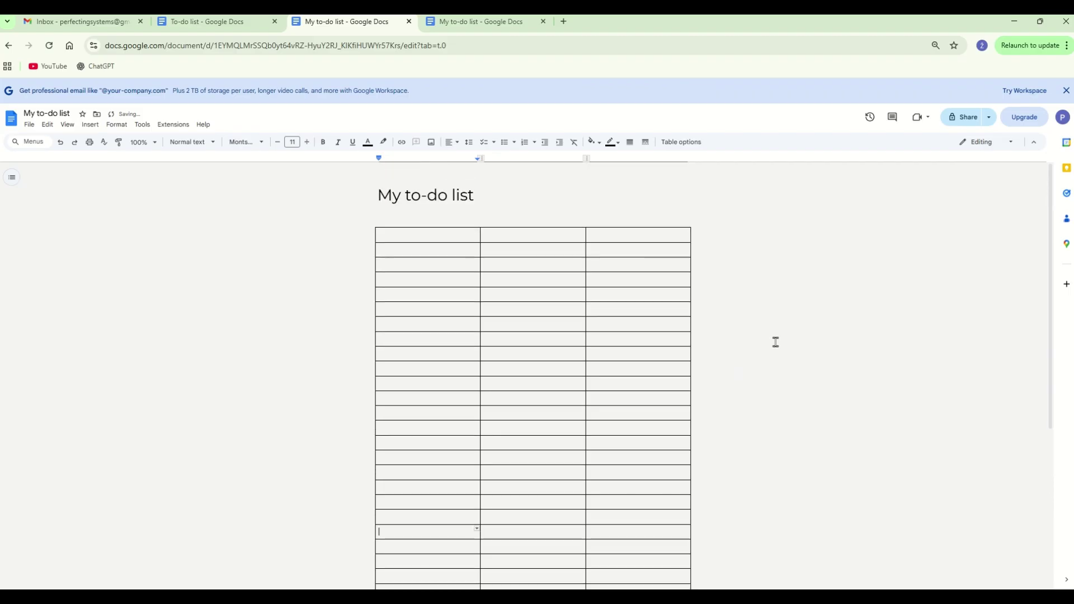
- Set the background colour of all the table's cells to white
{"action": "left_click", "coordinate": [438, 234]}
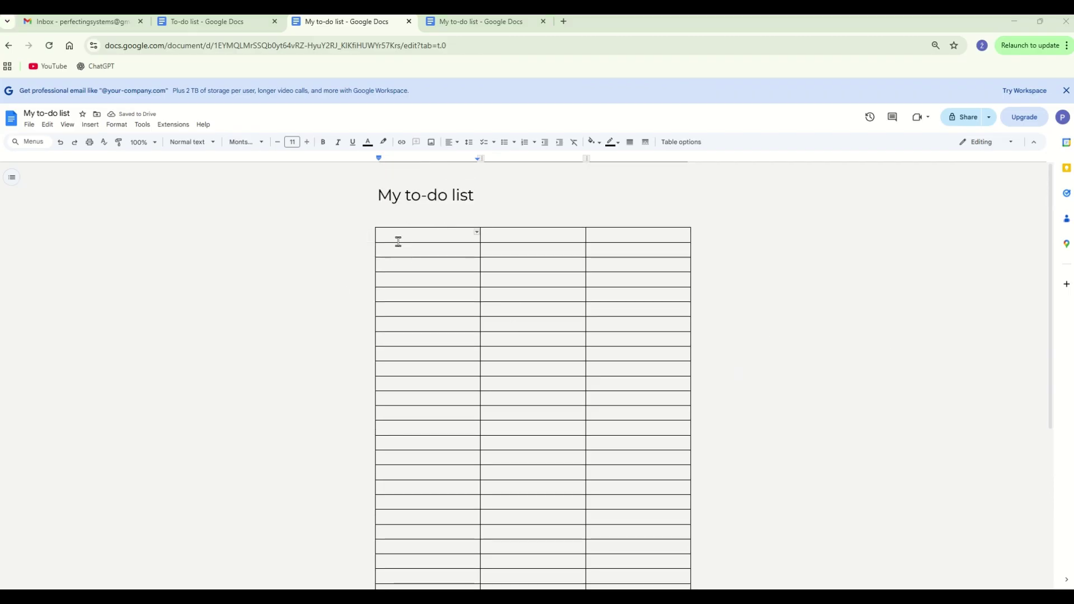
{"action": "left_click_drag", "start_coordinate": [415, 237], "coordinate": [632, 540]}
{"action": "left_click", "coordinate": [580, 142]}
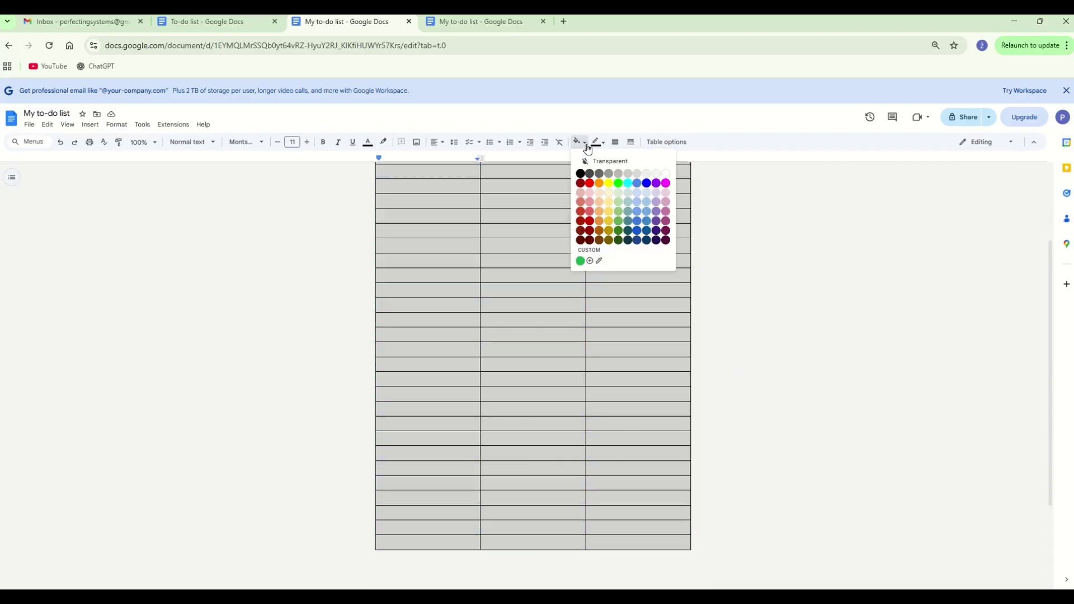
{"action": "left_click", "coordinate": [665, 180]}
{"action": "left_click", "coordinate": [592, 338]}
{"action": "scroll", "coordinate": [587, 341], "scroll_direction": "up", "scroll_amount": 3}
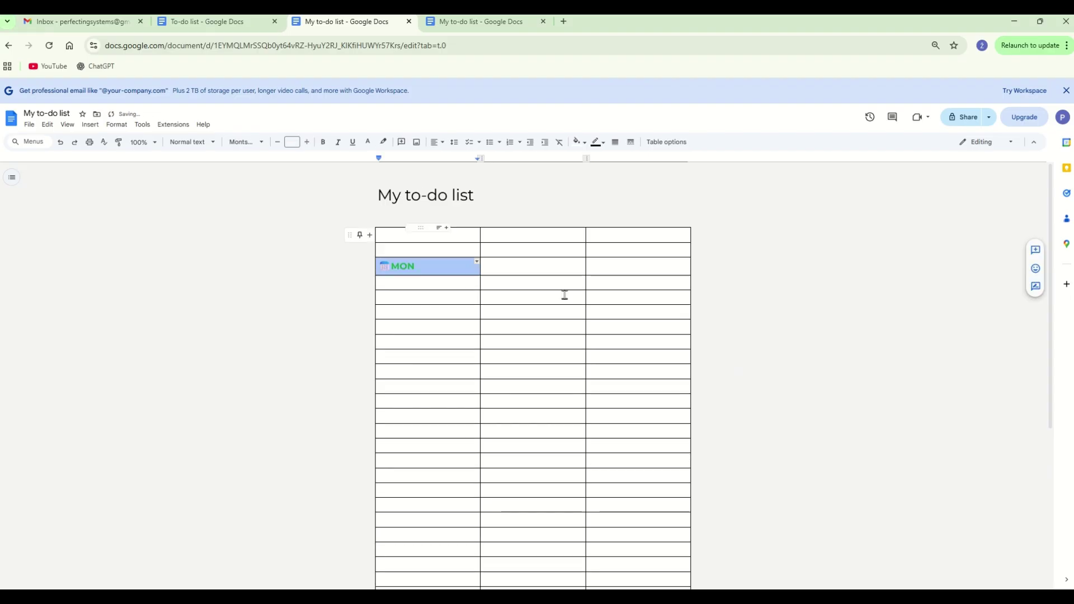
- Fill the first column from the third row down with the green bold labels MON to SUN, NEXT WEEK, THIS MONTH, NEXT MONTH and LATER
{"action": "left_click", "coordinate": [562, 296]}
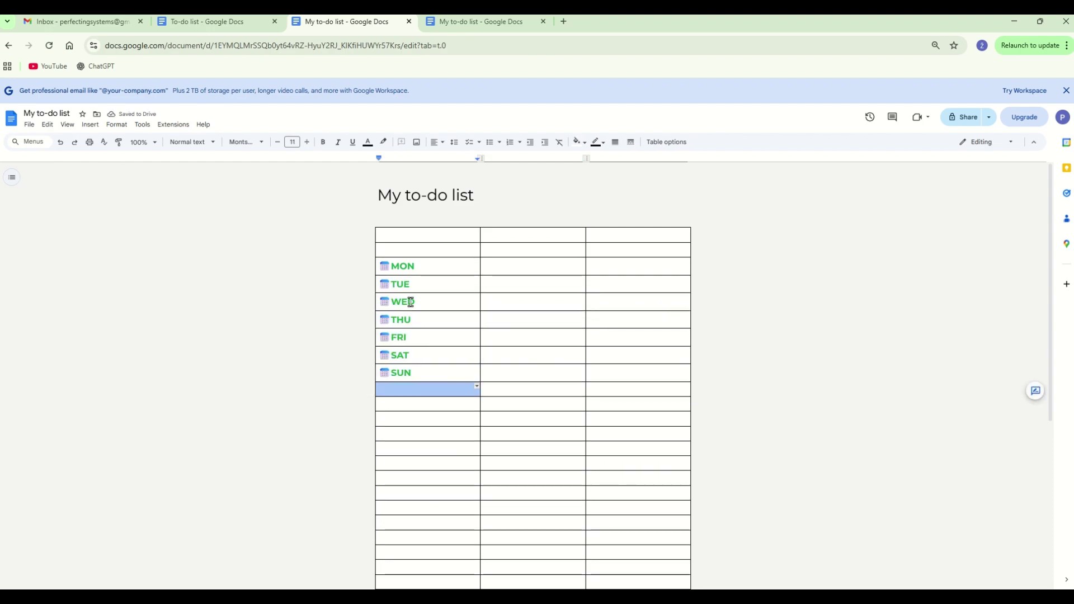
{"action": "type", "text": "NEXT WEEK"}
{"action": "left_click", "coordinate": [405, 407]}
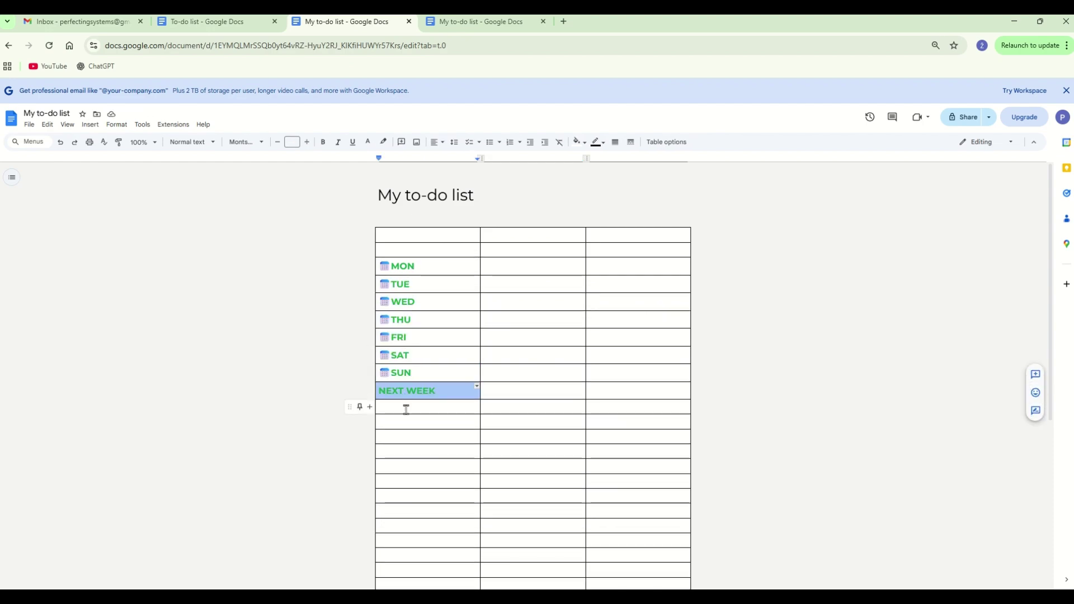
{"action": "type", "text": "THIS MONTH"}
{"action": "left_click", "coordinate": [406, 424]}
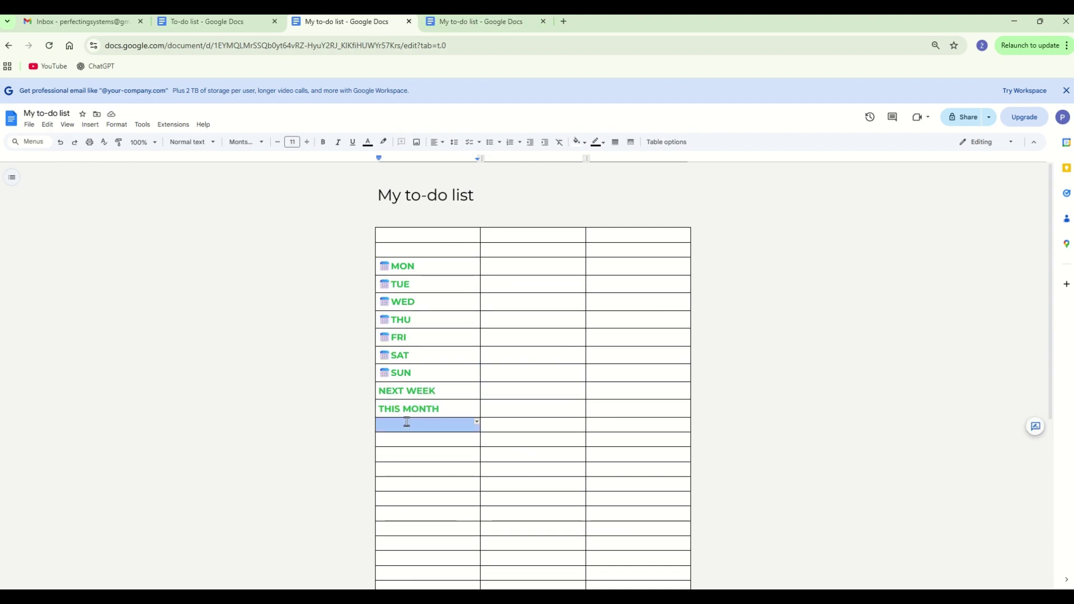
{"action": "type", "text": "NEXT MONTH"}
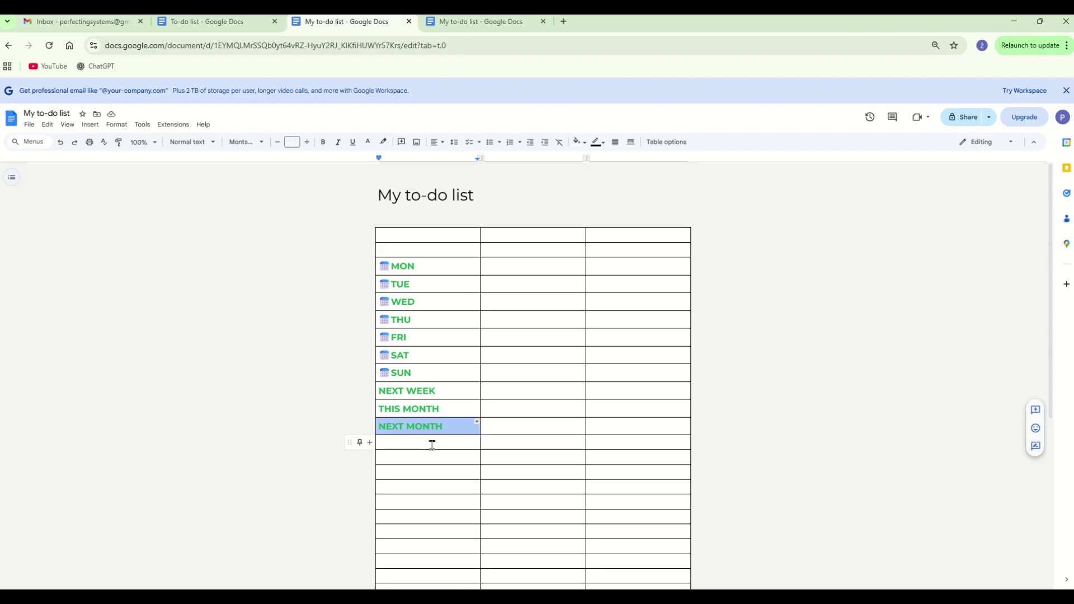
{"action": "left_click", "coordinate": [433, 443]}
{"action": "type", "text": "LATER"}
{"action": "left_click", "coordinate": [433, 468]}
{"action": "left_click", "coordinate": [426, 490]}
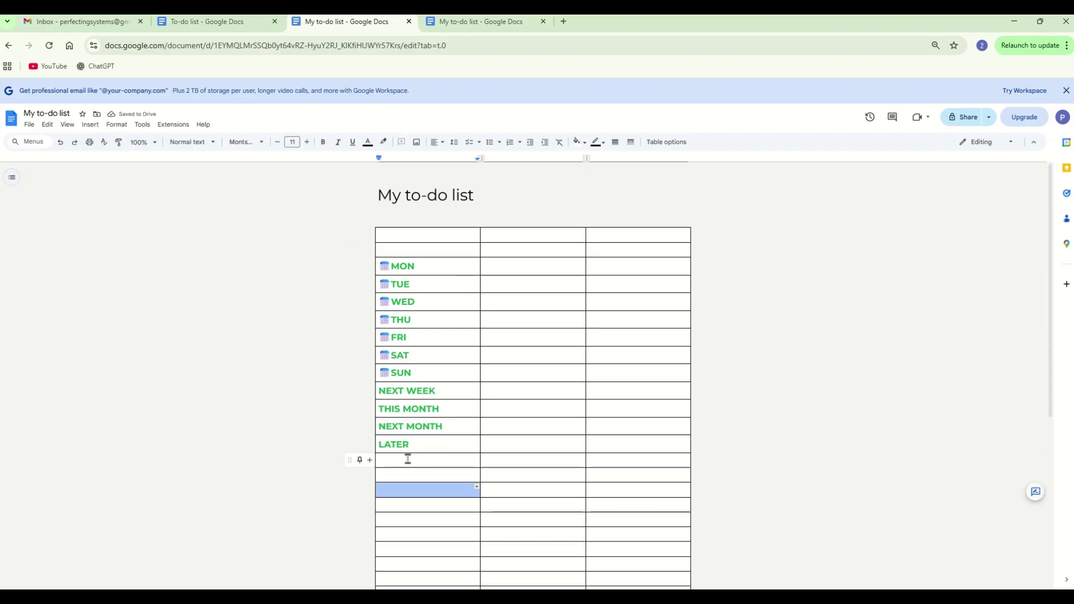
{"action": "left_click", "coordinate": [407, 460]}
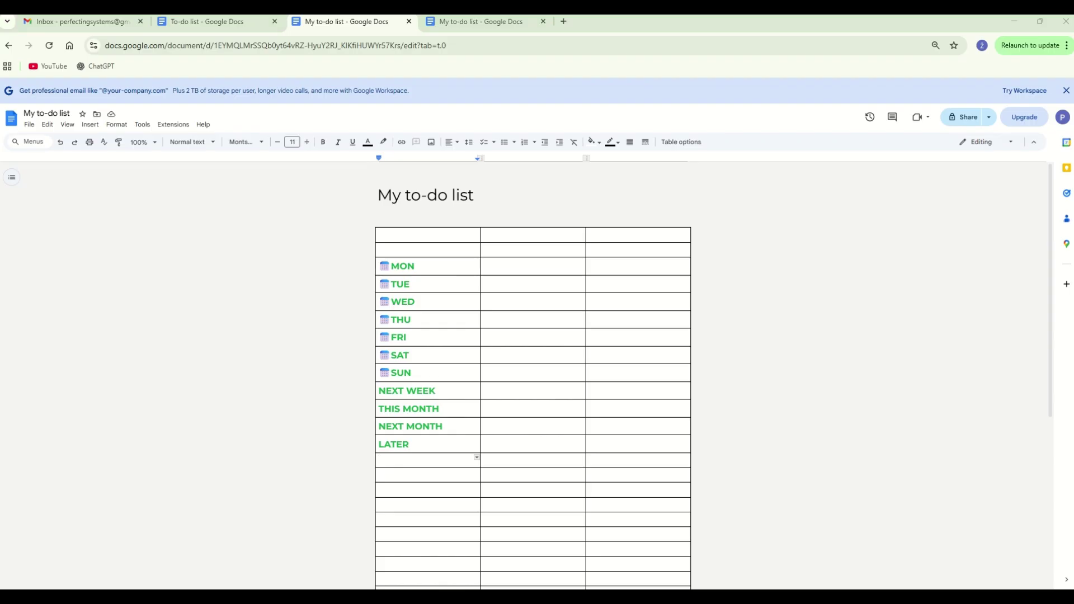
- Centre-align the second and third cells of the table's first row
{"action": "left_click_drag", "start_coordinate": [530, 232], "coordinate": [621, 235]}
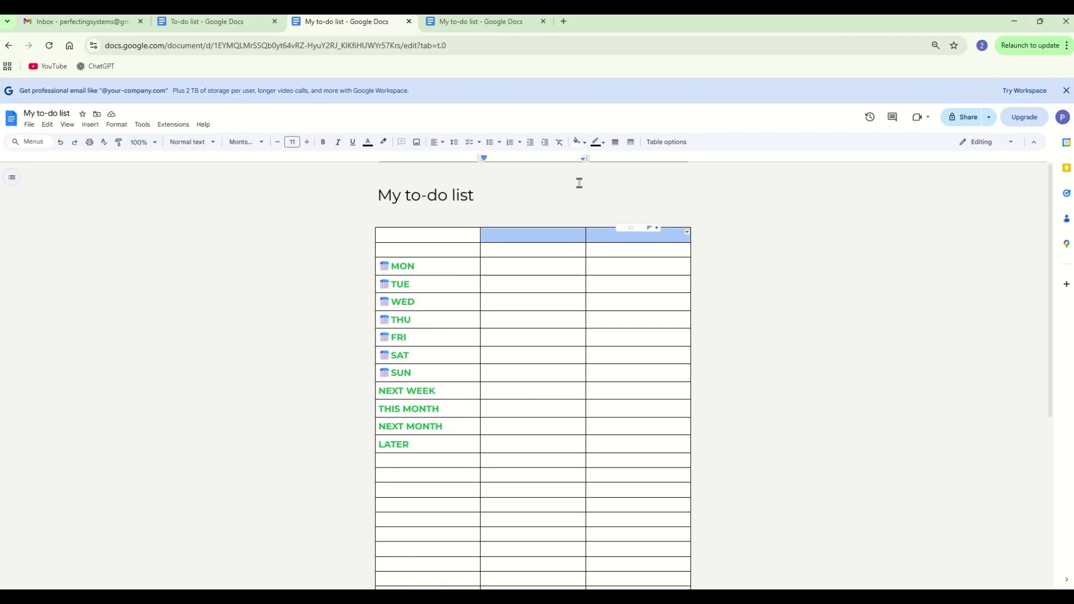
{"action": "left_click", "coordinate": [435, 142]}
{"action": "left_click", "coordinate": [450, 160]}
- Enter the column headings "Date" and "Description" in the second and third cells of the first row
{"action": "left_click", "coordinate": [559, 237]}
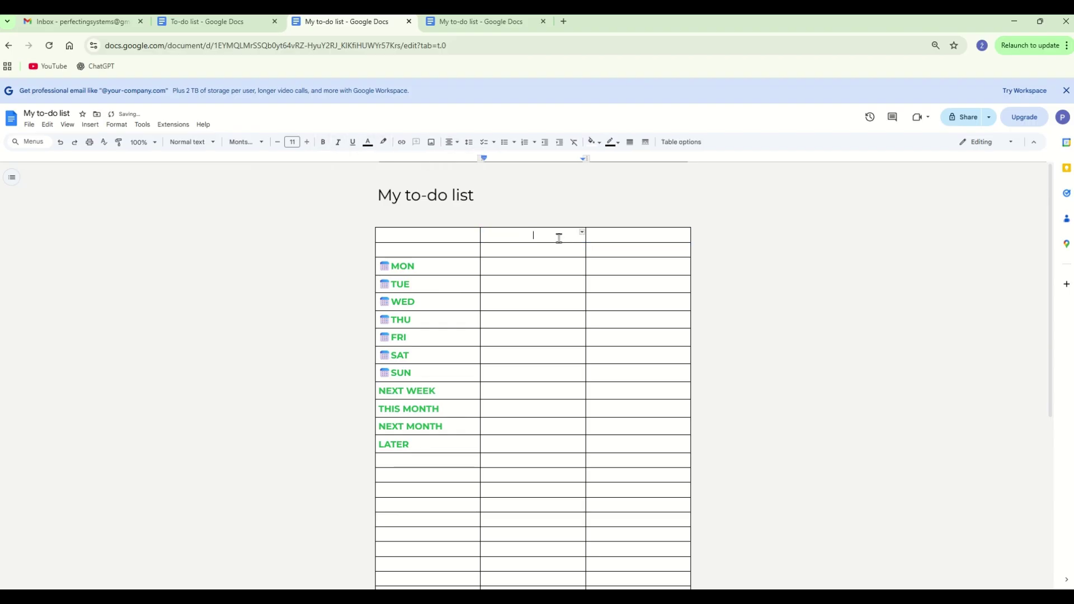
{"action": "type", "text": "Date"}
{"action": "key", "text": "Tab"}
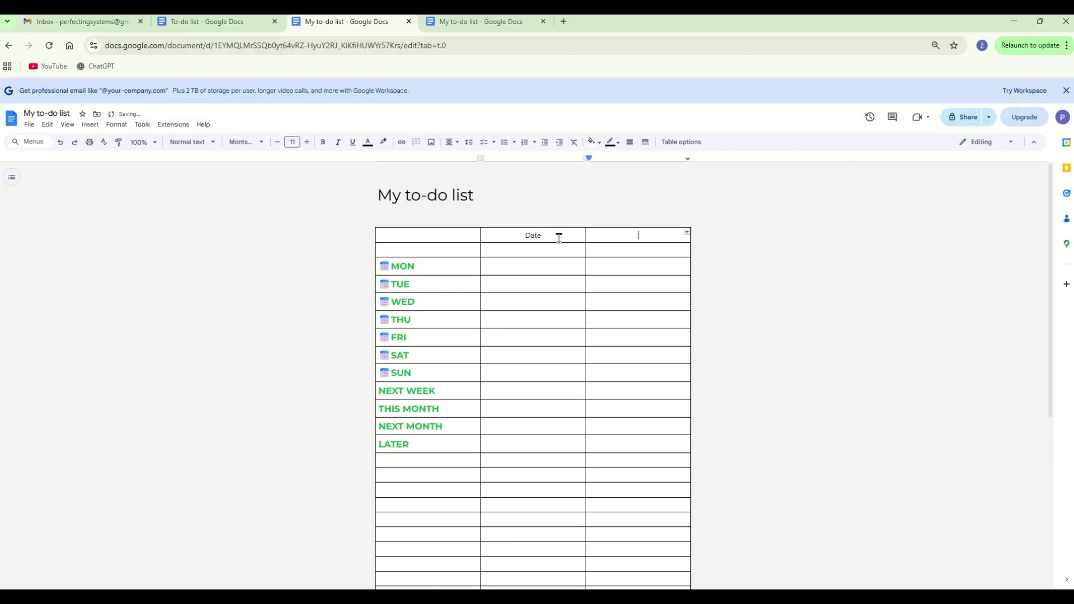
{"action": "type", "text": "Descriptoin"}
{"action": "key", "text": "BackSpace"}
{"action": "key", "text": "BackSpace"}
{"action": "type", "text": "ion"}
- Format the Date and Description headings in bold at font size 12
{"action": "left_click_drag", "start_coordinate": [518, 235], "coordinate": [632, 238]}
{"action": "left_click", "coordinate": [322, 144]}
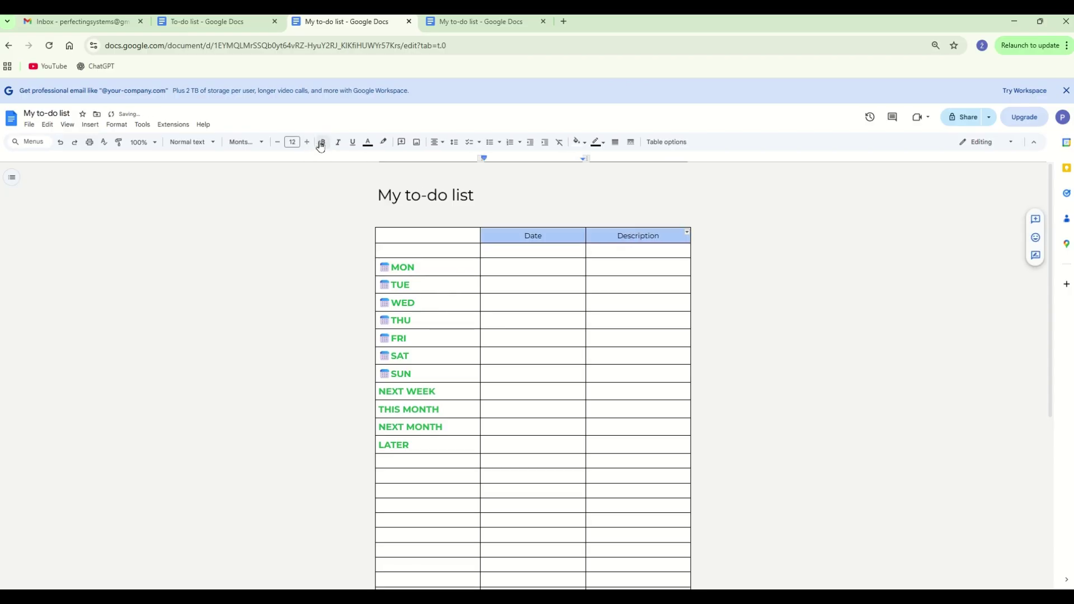
{"action": "left_click", "coordinate": [744, 285]}
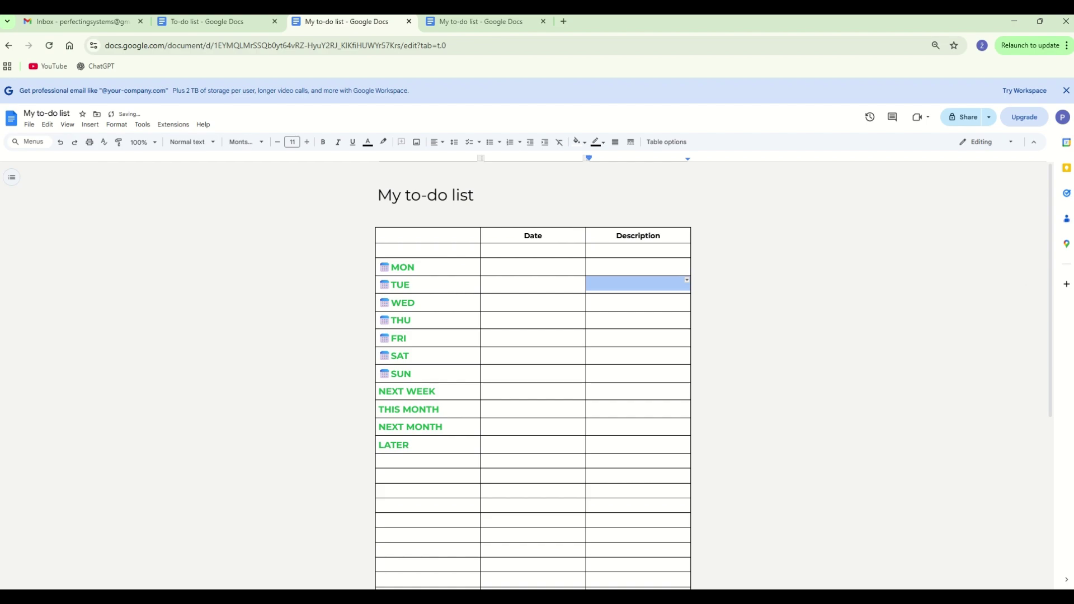
- Add a checklist item named "Task 1" in the first-column cell below LATER
{"action": "scroll", "coordinate": [890, 391], "scroll_direction": "down", "scroll_amount": 2}
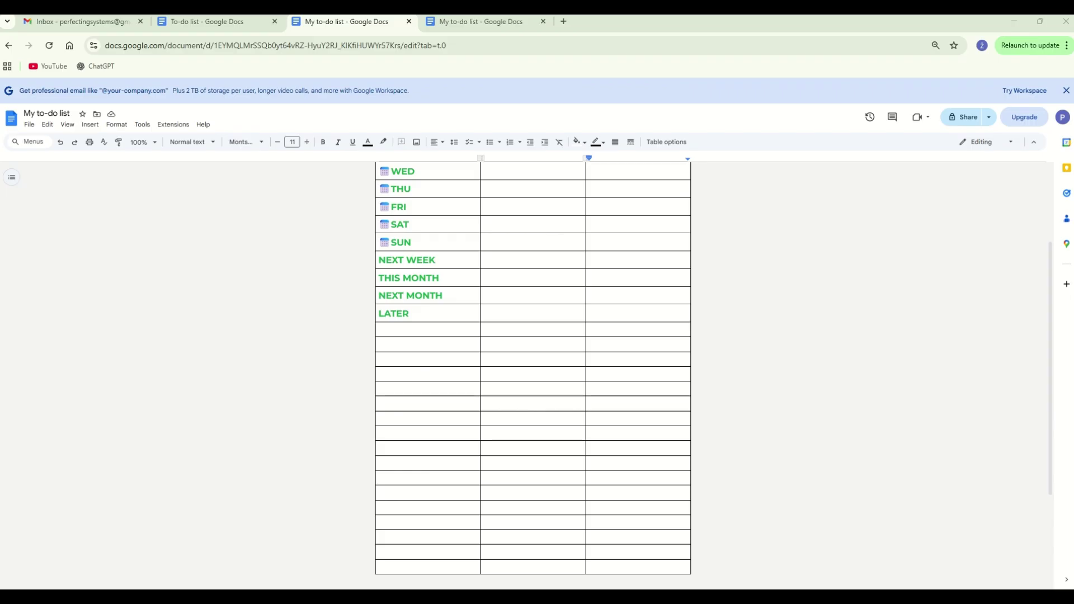
{"action": "left_click_drag", "start_coordinate": [419, 330], "coordinate": [423, 326]}
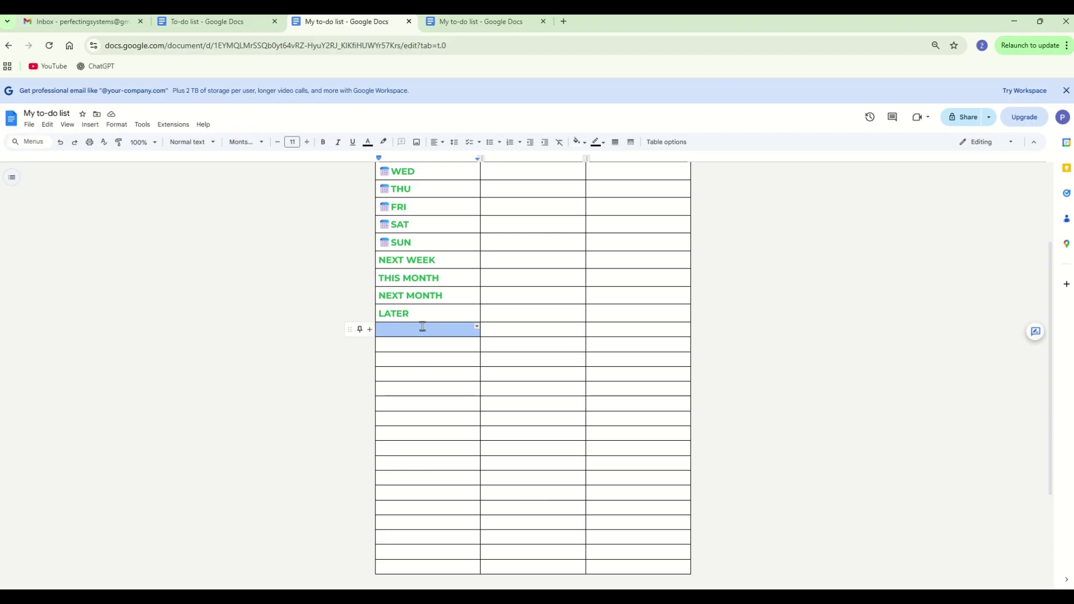
{"action": "key", "text": "ctrl+shift+9"}
{"action": "type", "text": "TA"}
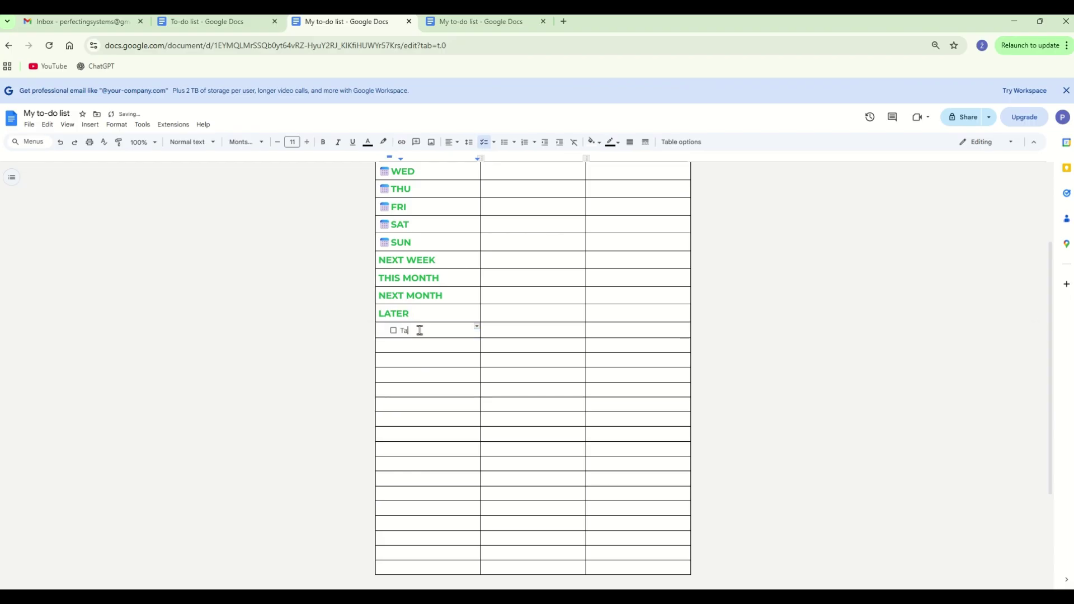
{"action": "type", "text": "sk 1"}
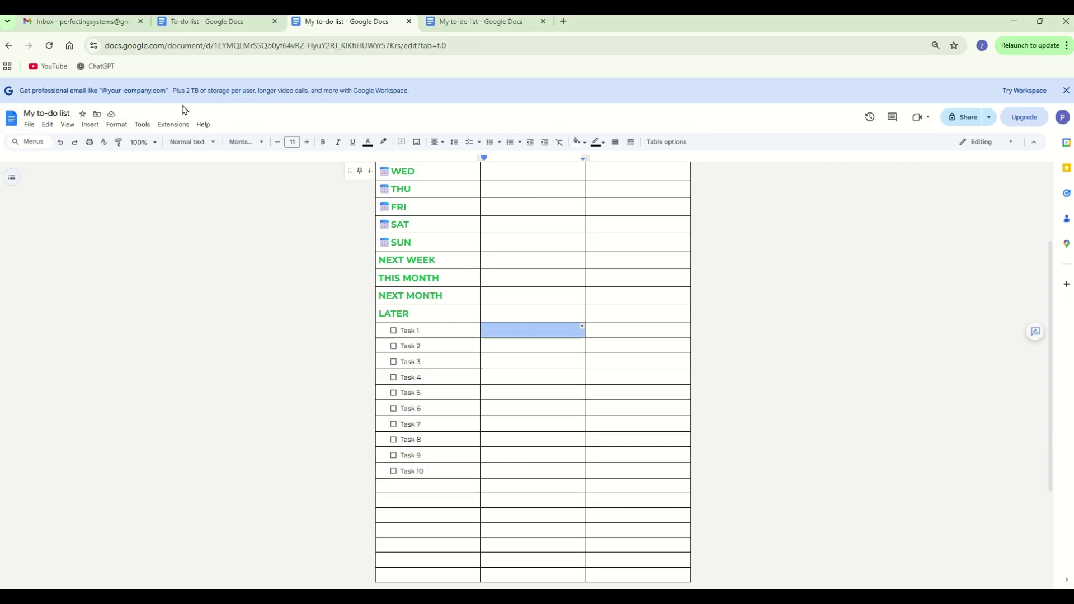
- Insert a date placeholder chip in the Date column of the Task 1 row
{"action": "left_click", "coordinate": [90, 125]}
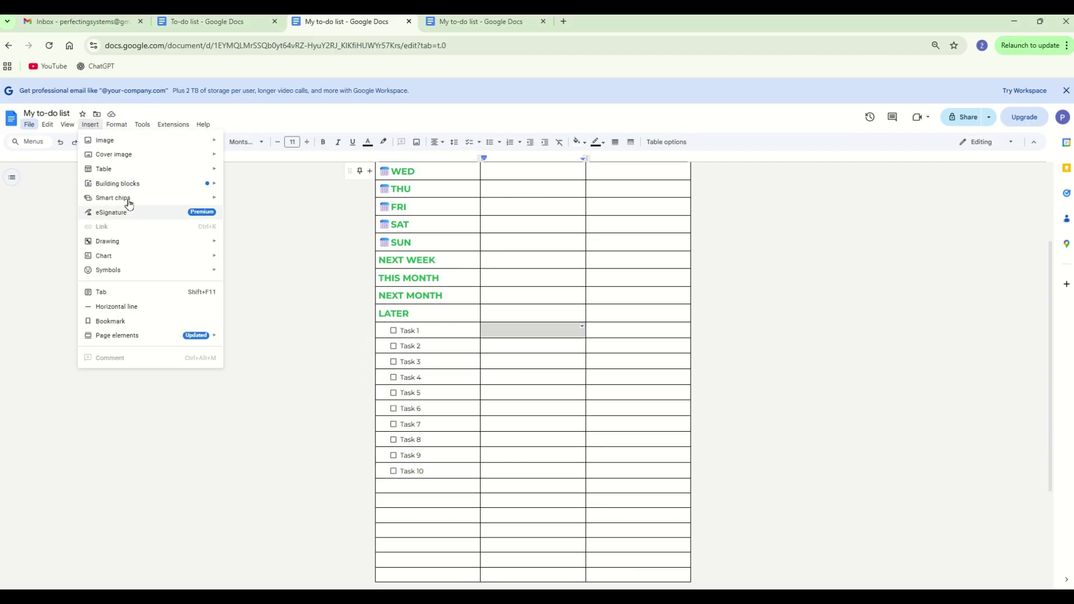
{"action": "mouse_move", "coordinate": [131, 201]}
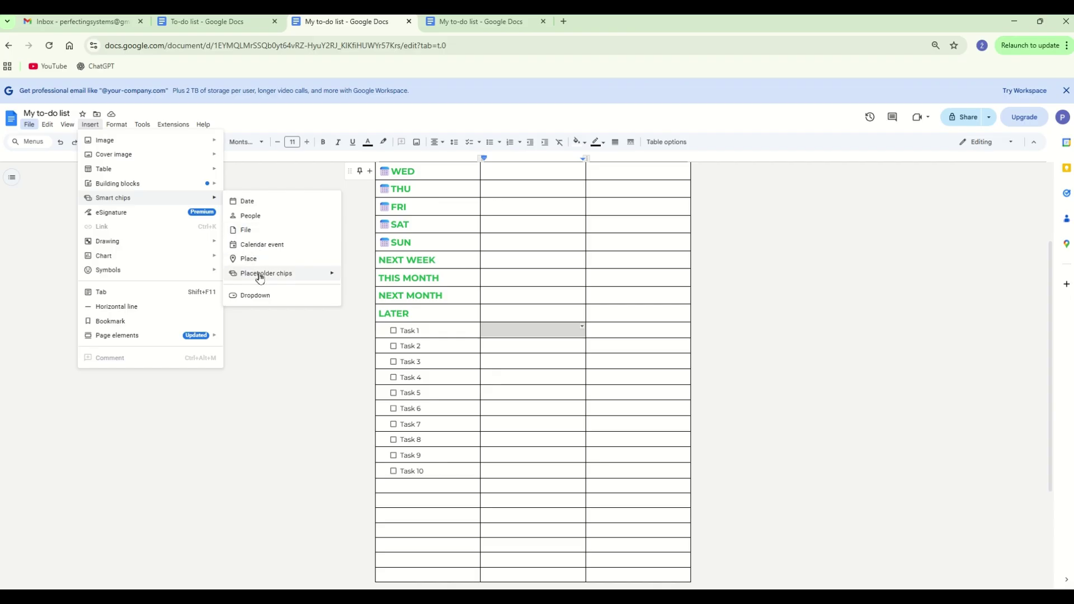
{"action": "mouse_move", "coordinate": [328, 280]}
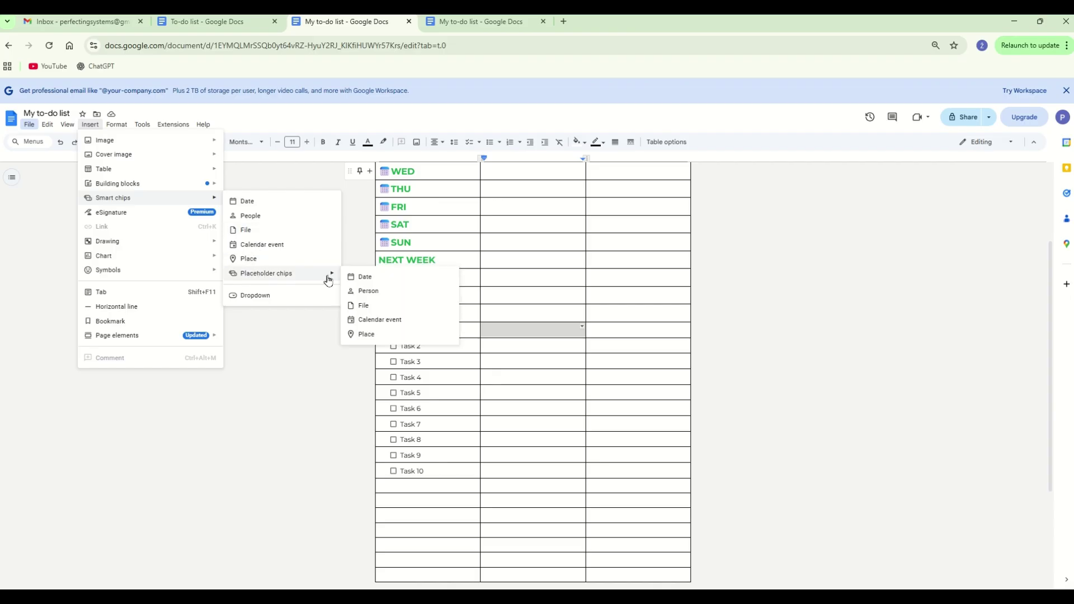
{"action": "left_click", "coordinate": [366, 278]}
{"action": "left_click", "coordinate": [631, 320]}
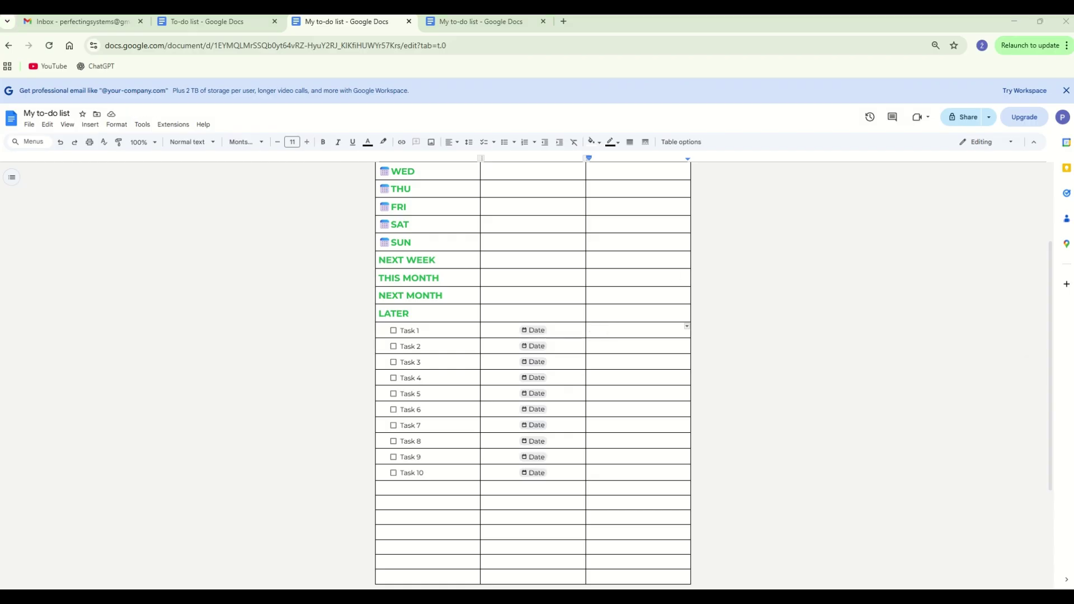
- Move the Task 1 to Task 5 rows so that one sits under each weekday label from MON to FRI
{"action": "scroll", "coordinate": [352, 392], "scroll_direction": "up", "scroll_amount": 3}
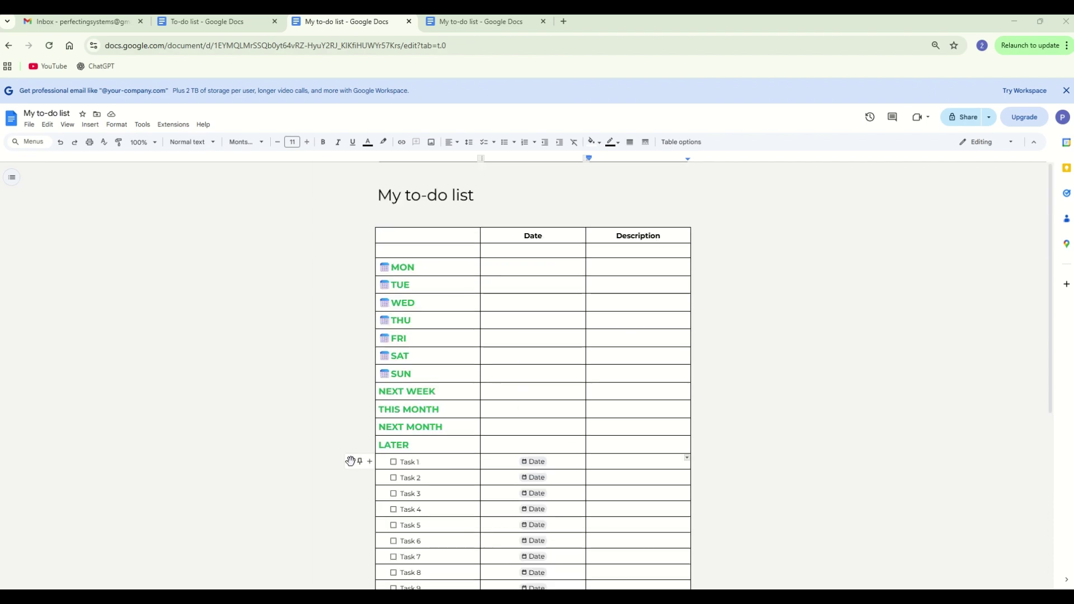
{"action": "left_click_drag", "start_coordinate": [350, 460], "coordinate": [359, 280]}
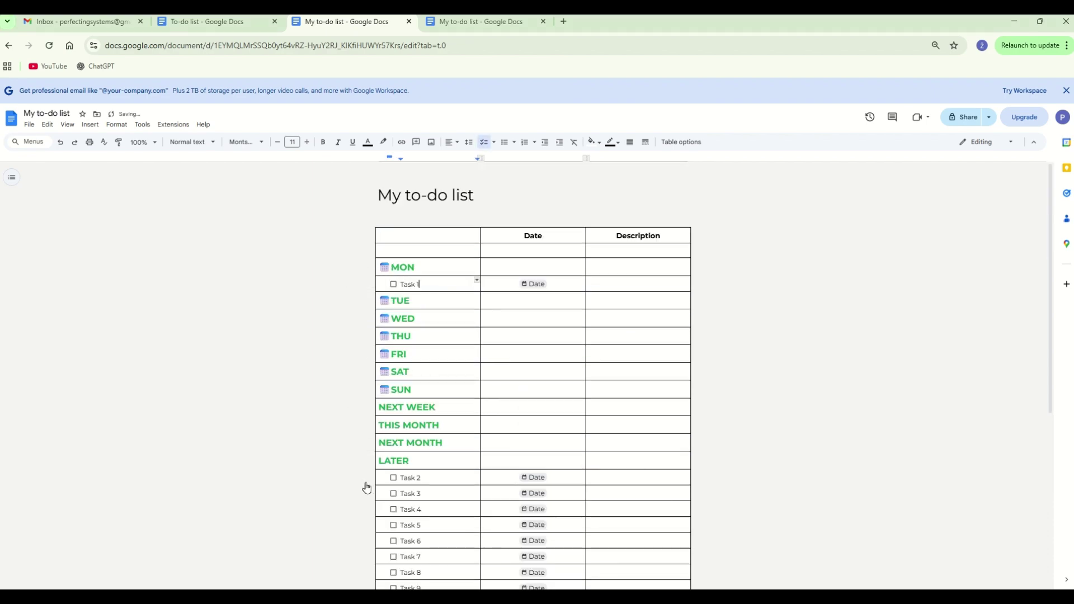
{"action": "left_click_drag", "start_coordinate": [352, 477], "coordinate": [365, 312]}
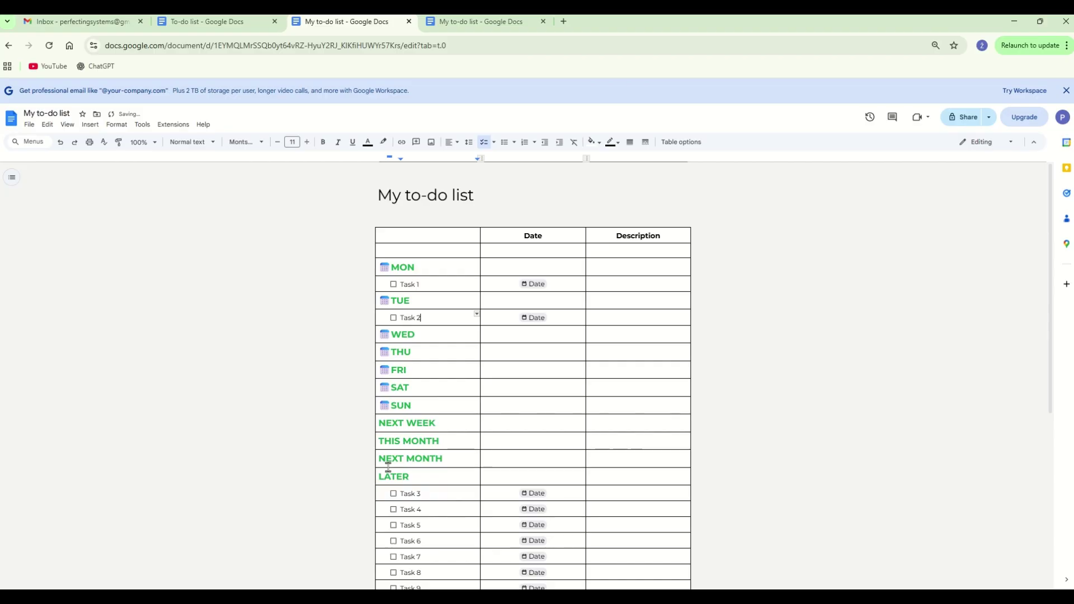
{"action": "left_click_drag", "start_coordinate": [349, 494], "coordinate": [357, 343]}
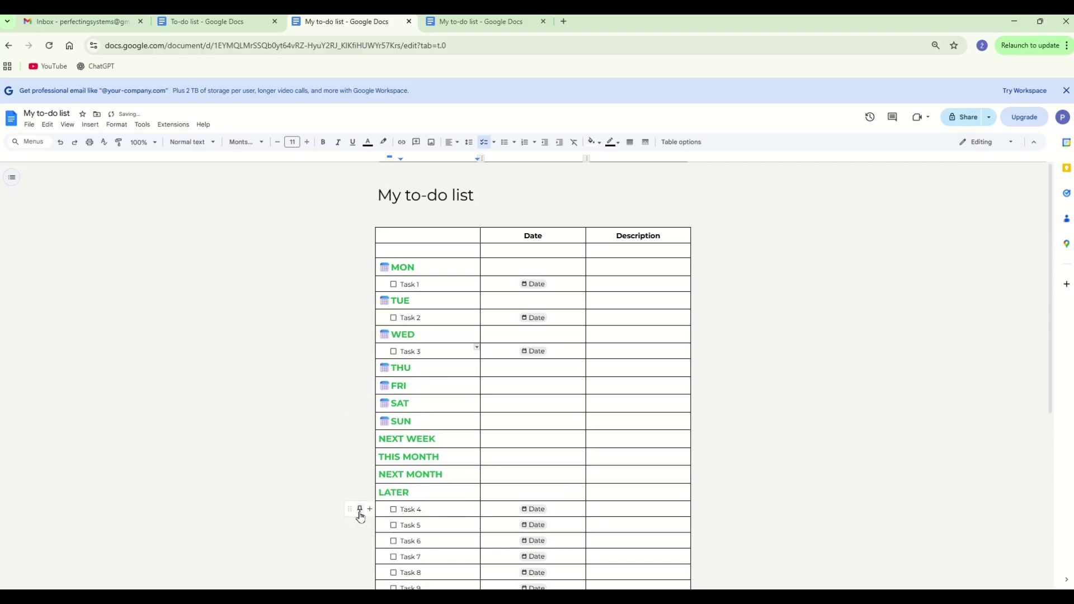
{"action": "left_click_drag", "start_coordinate": [355, 509], "coordinate": [373, 380]}
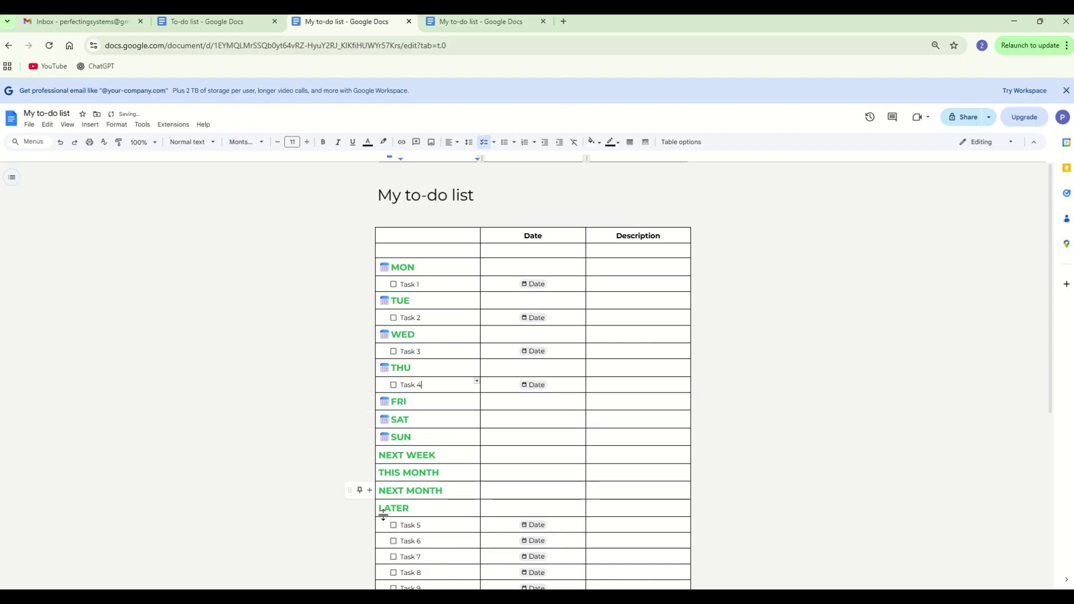
{"action": "left_click_drag", "start_coordinate": [368, 419], "coordinate": [368, 419]}
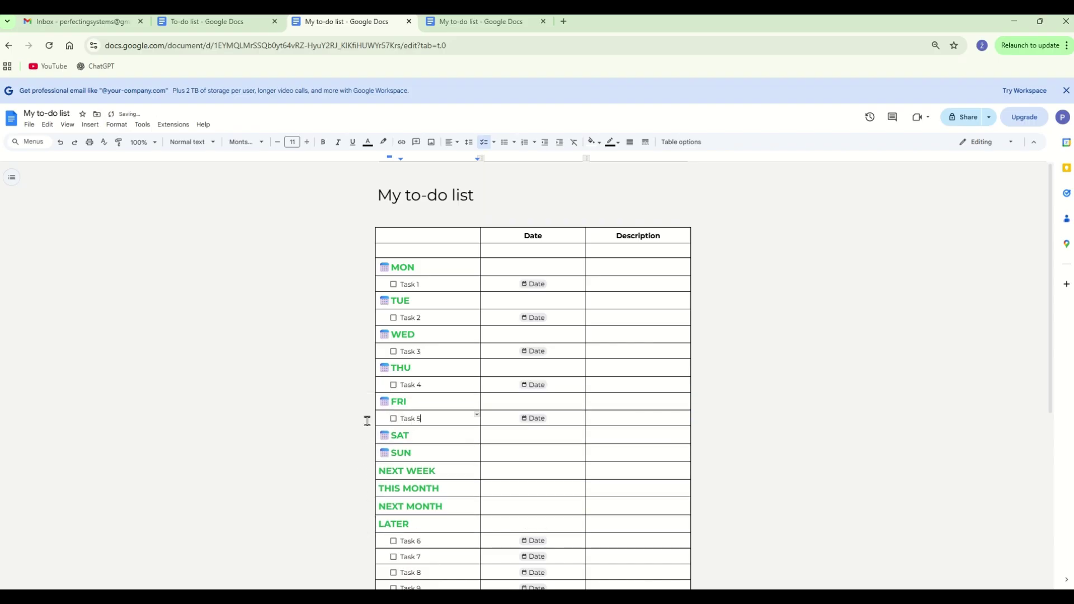
- Move the Task 6, 7, 8 and 9 rows directly under SAT, NEXT WEEK, THIS MONTH and NEXT MONTH respectively
{"action": "left_click_drag", "start_coordinate": [351, 540], "coordinate": [357, 447]}
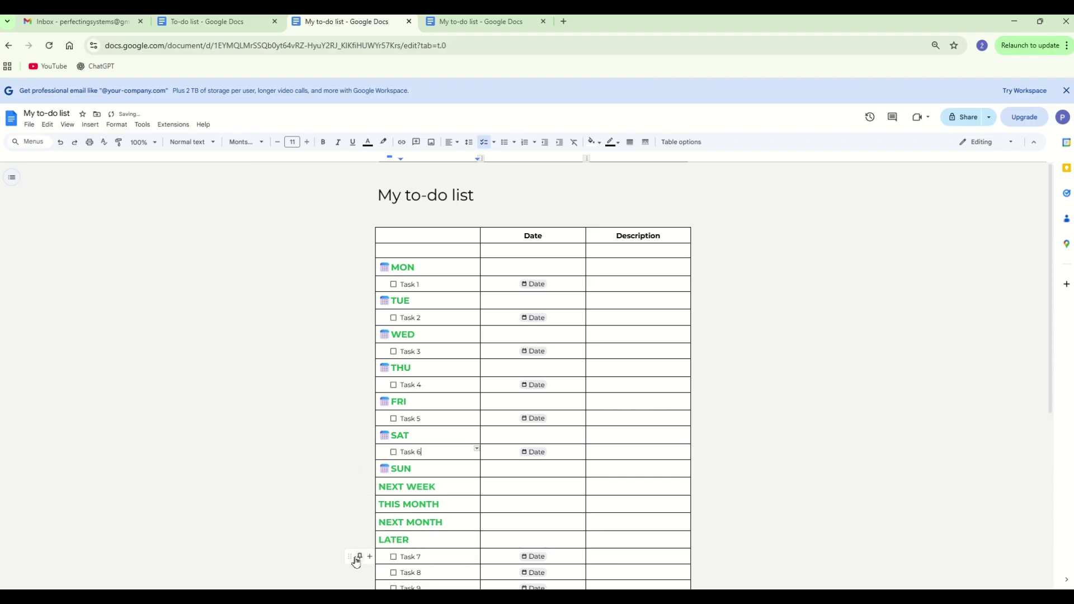
{"action": "left_click_drag", "start_coordinate": [355, 558], "coordinate": [358, 495]}
{"action": "scroll", "coordinate": [585, 425], "scroll_direction": "down", "scroll_amount": 5}
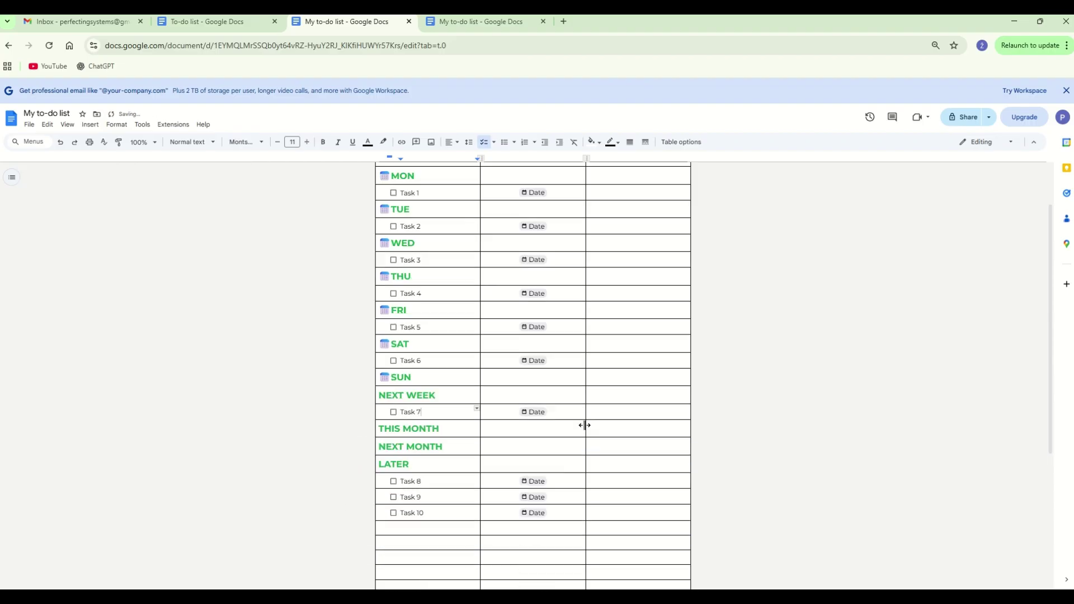
{"action": "left_click_drag", "start_coordinate": [353, 308], "coordinate": [352, 271]}
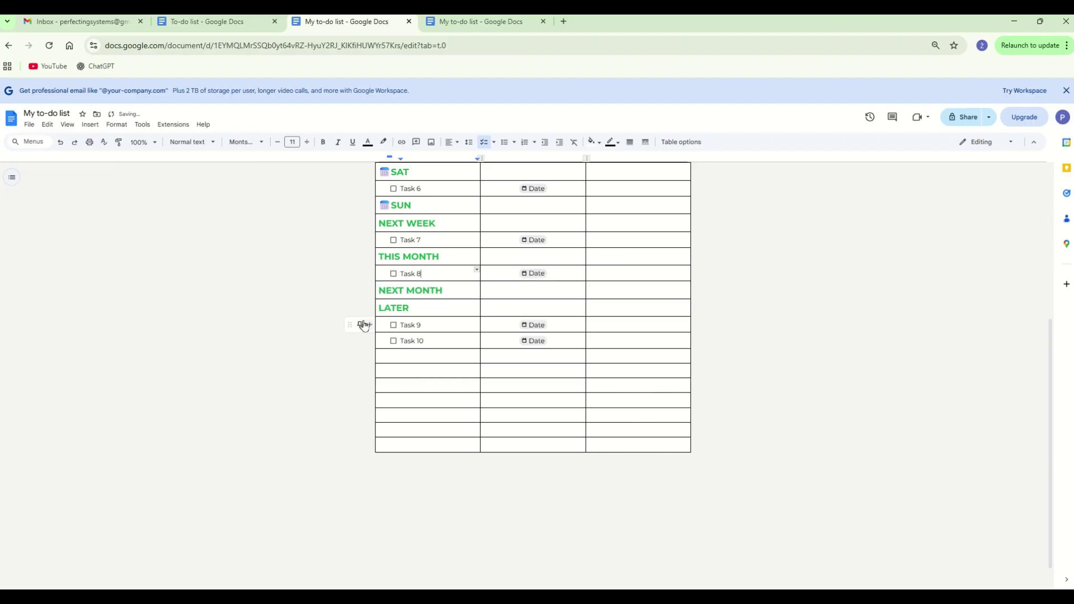
{"action": "left_click_drag", "start_coordinate": [350, 322], "coordinate": [355, 303]}
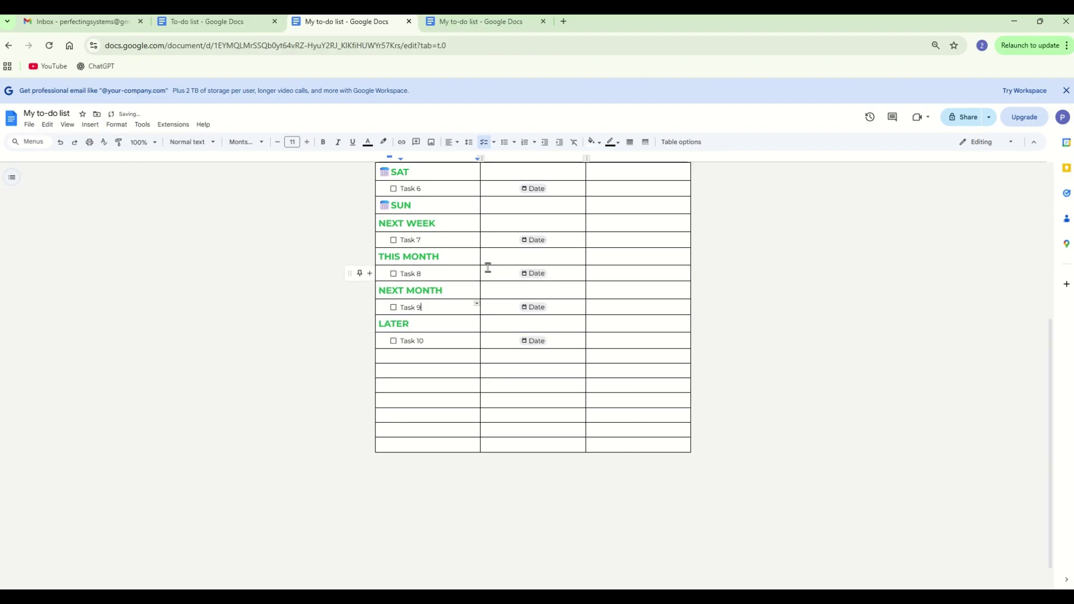
- Set the date chip in the Task 1 row to Dec 1, 2025
{"action": "scroll", "coordinate": [624, 328], "scroll_direction": "up", "scroll_amount": 5}
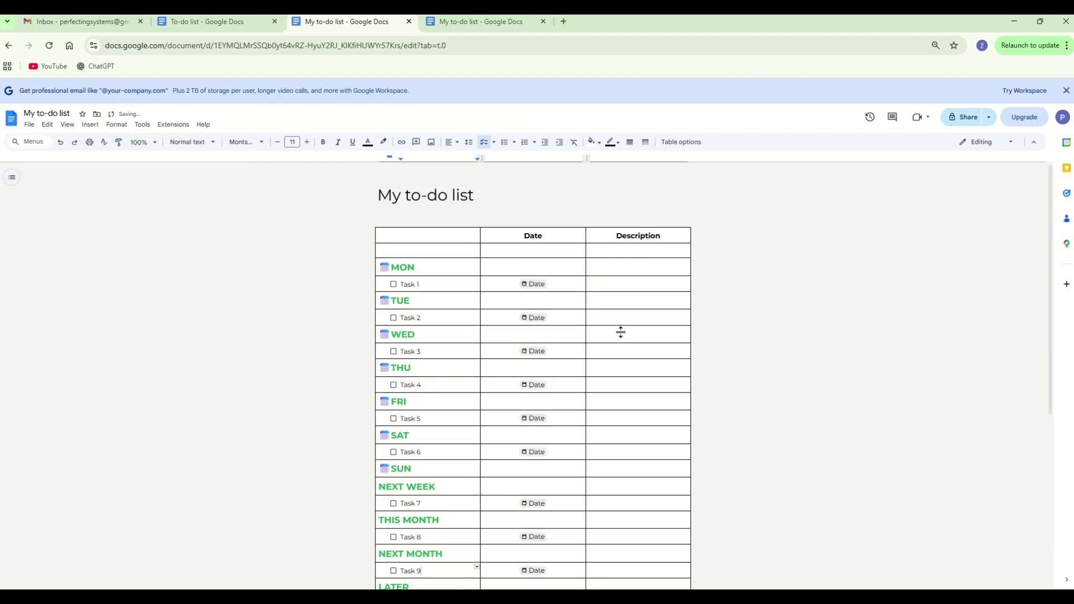
{"action": "left_click", "coordinate": [533, 284]}
{"action": "left_click", "coordinate": [631, 297]}
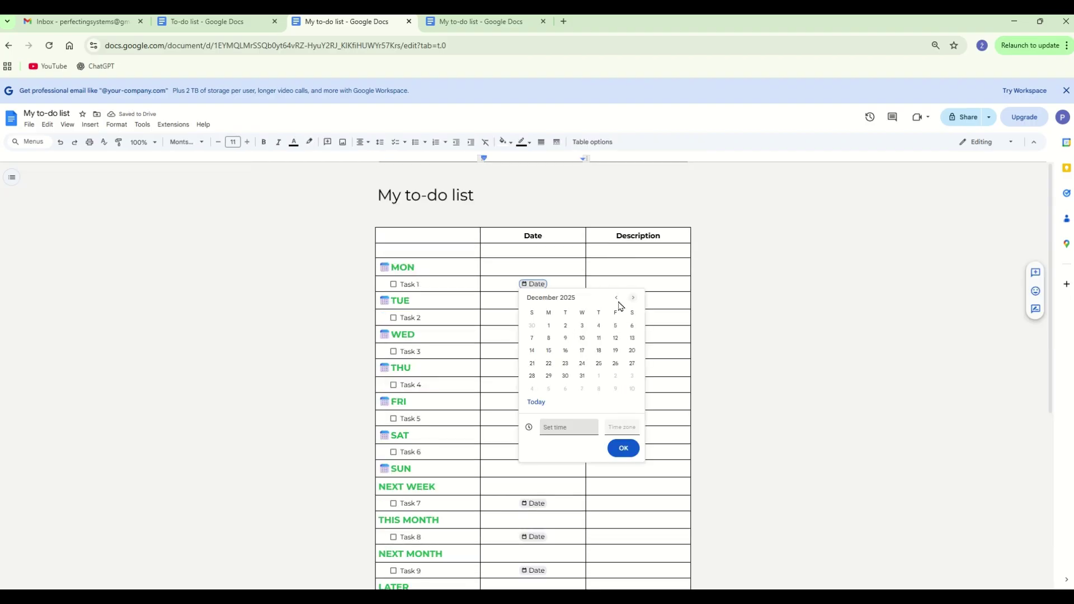
{"action": "left_click", "coordinate": [549, 325]}
{"action": "left_click", "coordinate": [621, 448]}
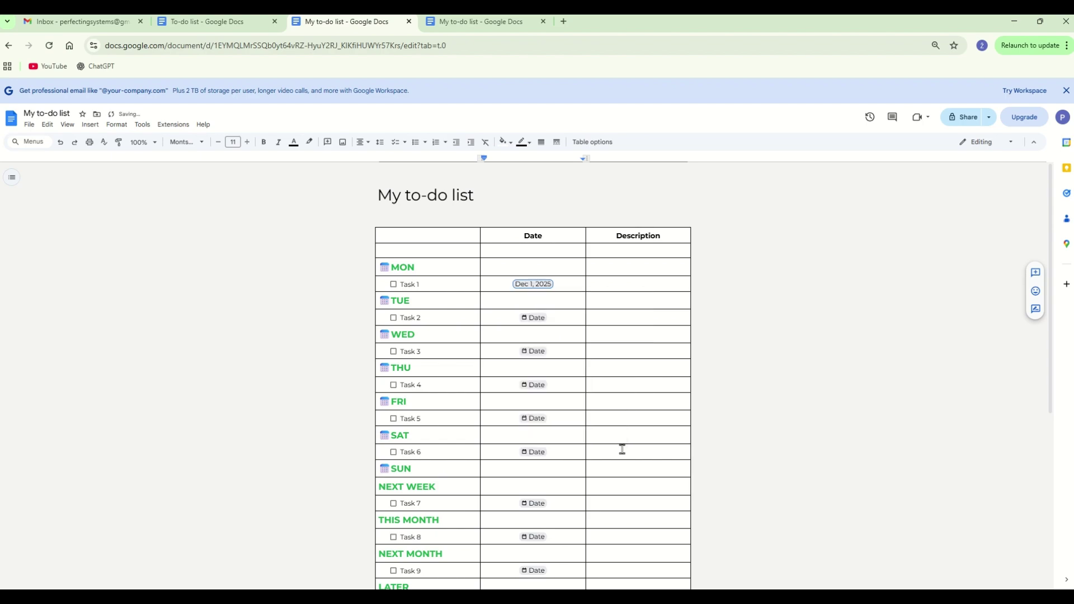
{"action": "left_click", "coordinate": [854, 401]}
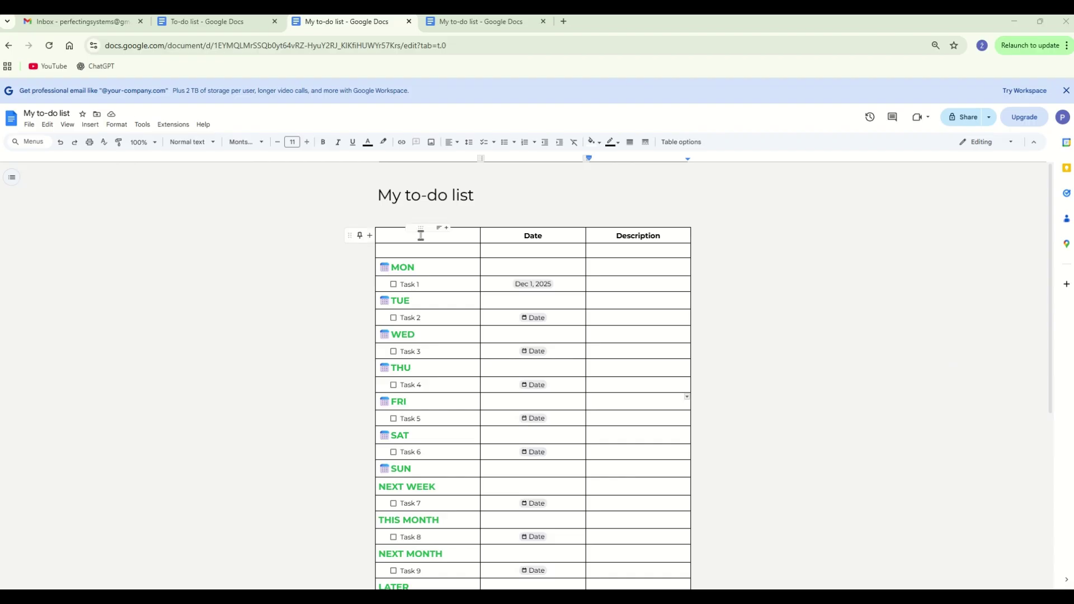
- Select the whole table and hide all of its borders by reducing the border width to the minimum
{"action": "left_click_drag", "start_coordinate": [420, 235], "coordinate": [634, 567]}
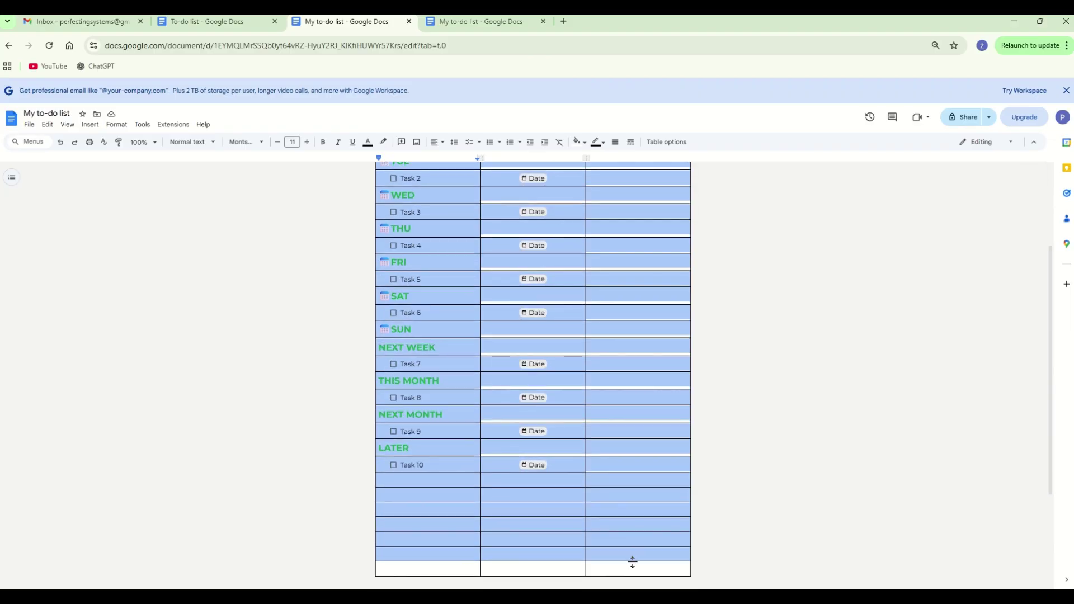
{"action": "scroll", "coordinate": [648, 379], "scroll_direction": "up", "scroll_amount": 2}
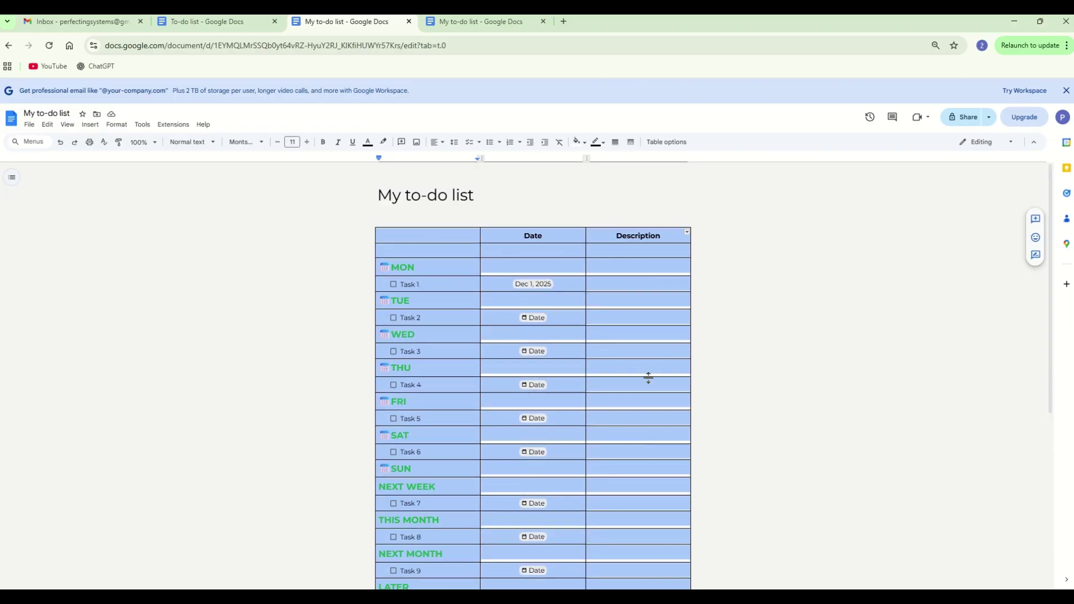
{"action": "left_click", "coordinate": [689, 238]}
{"action": "left_click", "coordinate": [673, 203]}
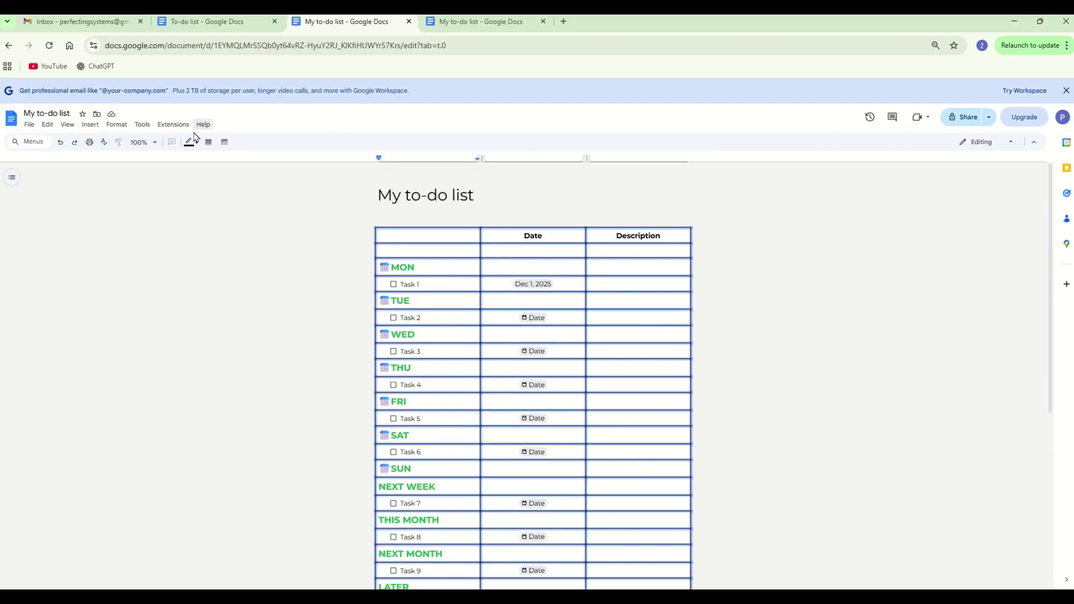
{"action": "left_click", "coordinate": [208, 141]}
{"action": "left_click", "coordinate": [222, 162]}
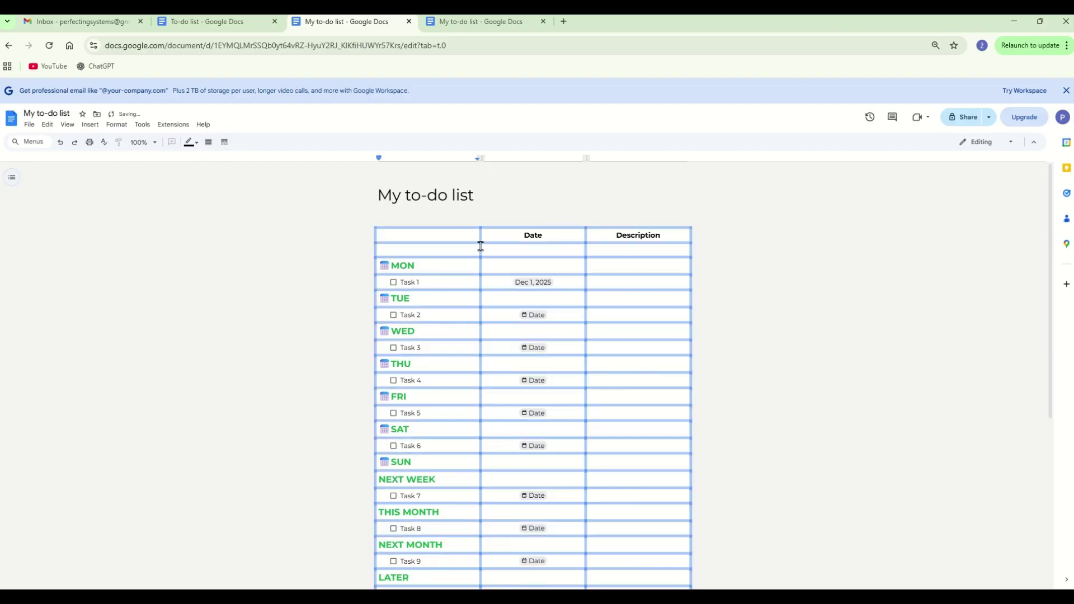
- Restore only the inner horizontal borders across the whole table as thin solid lines
{"action": "left_click_drag", "start_coordinate": [444, 237], "coordinate": [619, 544]}
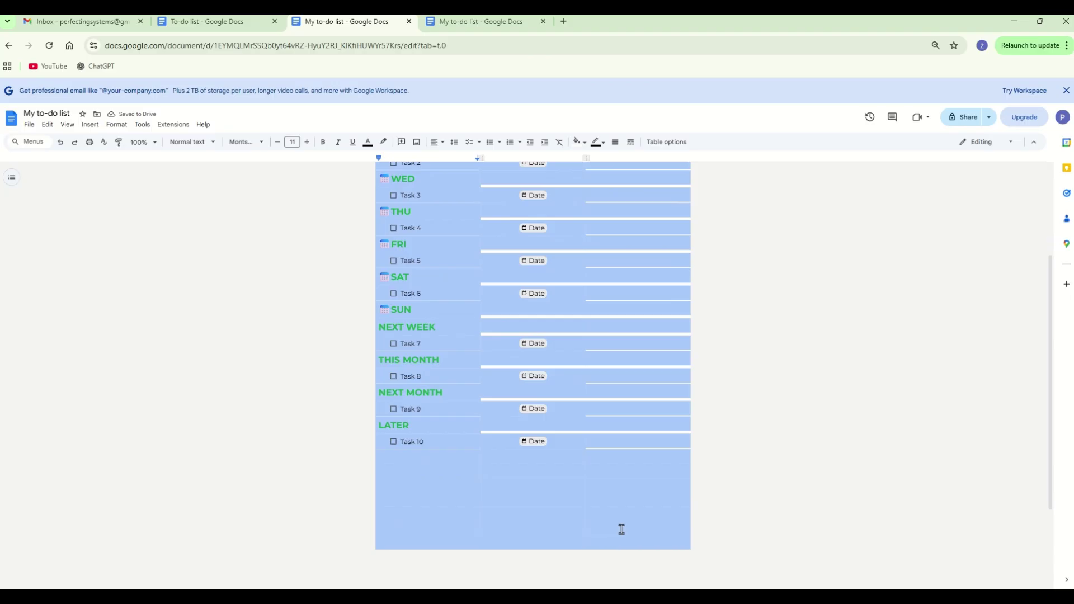
{"action": "scroll", "coordinate": [625, 415], "scroll_direction": "up", "scroll_amount": 3}
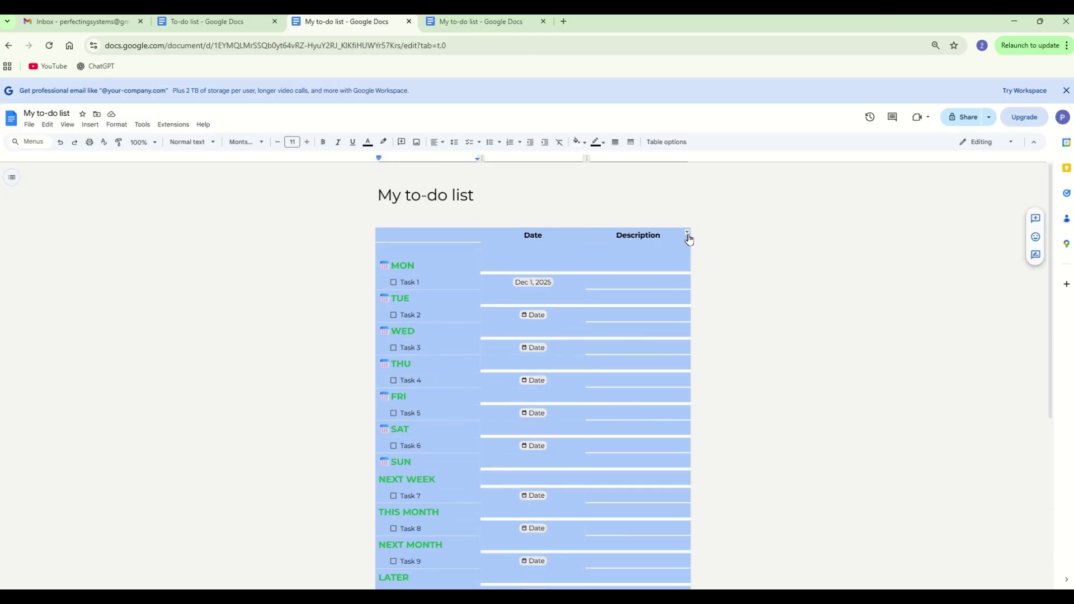
{"action": "left_click", "coordinate": [688, 234]}
{"action": "left_click", "coordinate": [676, 206]}
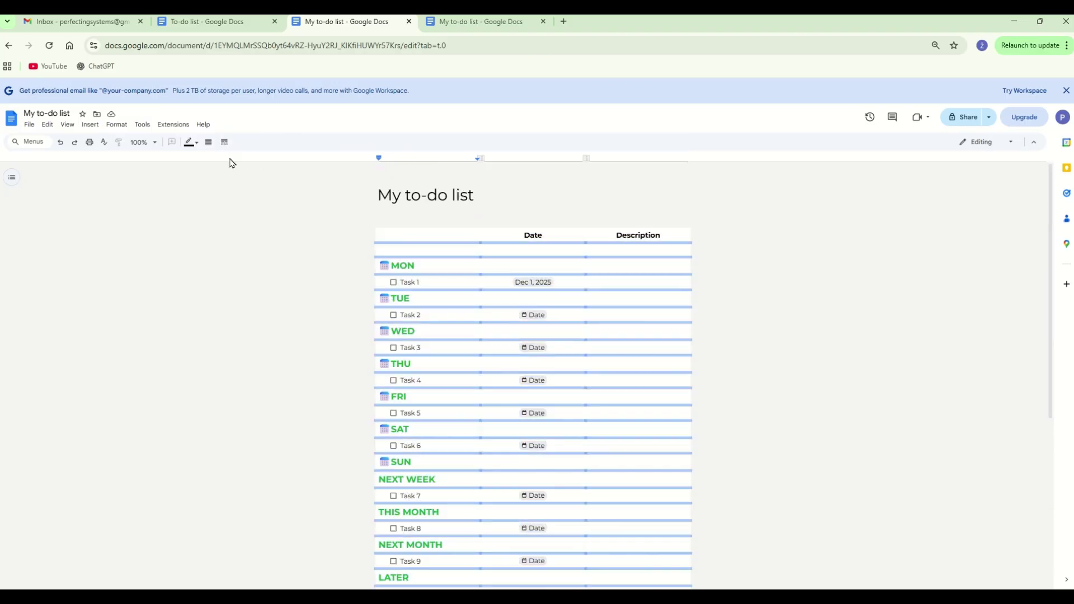
{"action": "left_click", "coordinate": [208, 142]}
{"action": "left_click", "coordinate": [224, 174]}
{"action": "left_click", "coordinate": [224, 143]}
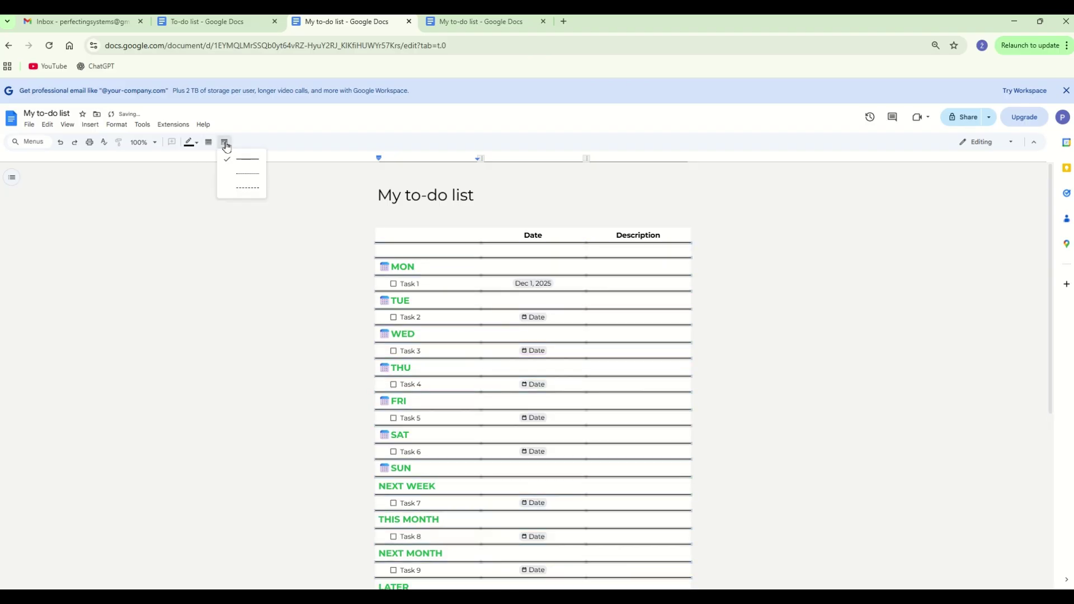
- Change the color of the table's inner horizontal borders to light gray
{"action": "left_click", "coordinate": [192, 142]}
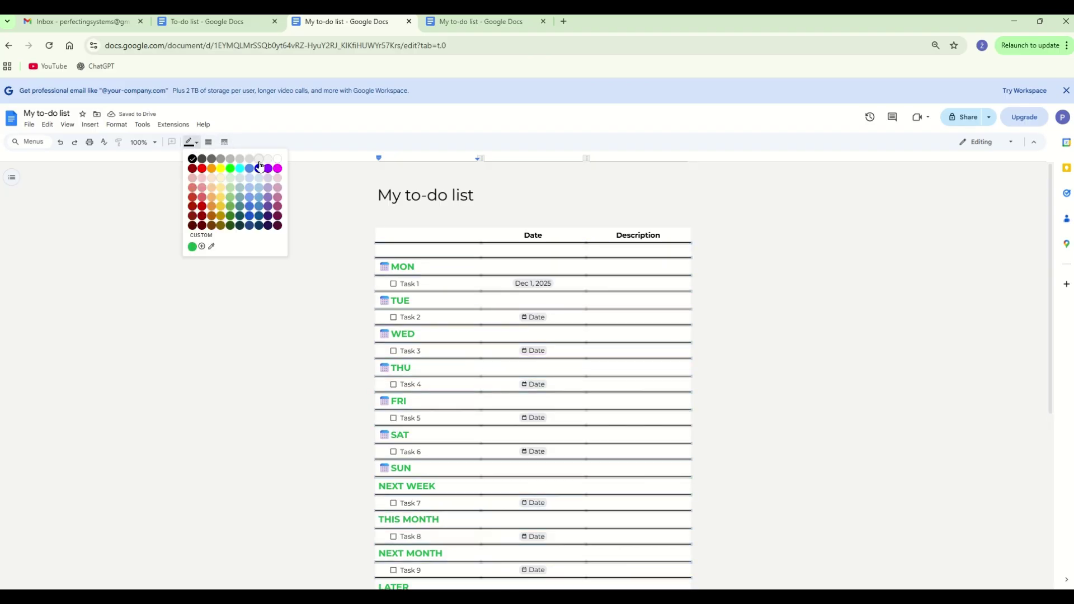
{"action": "left_click", "coordinate": [250, 163]}
{"action": "left_click", "coordinate": [870, 315]}
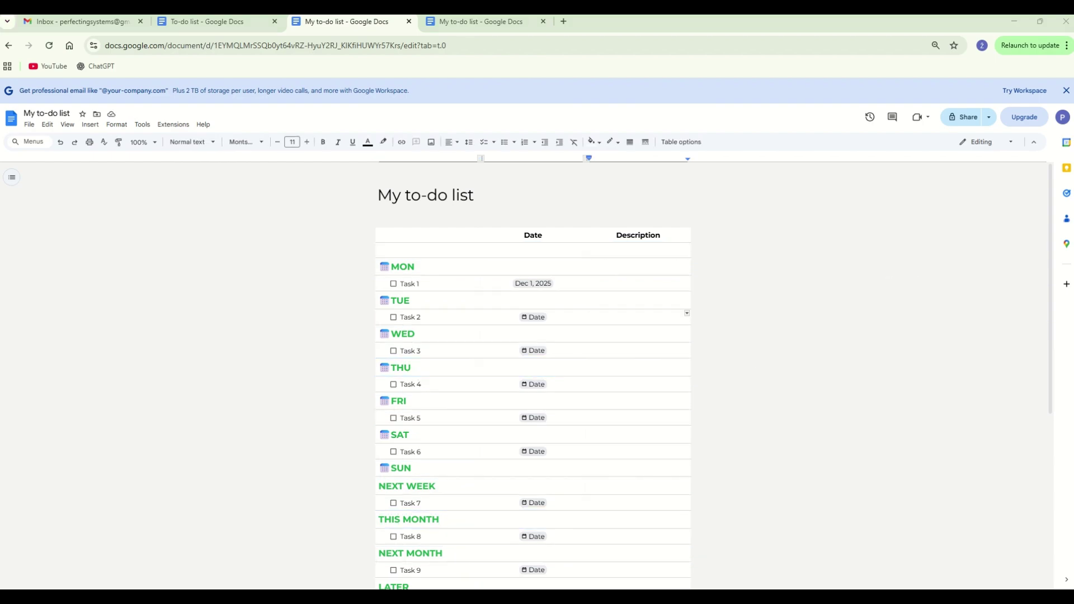
- Mark Task 1 under MON as completed
{"action": "left_click", "coordinate": [393, 284]}
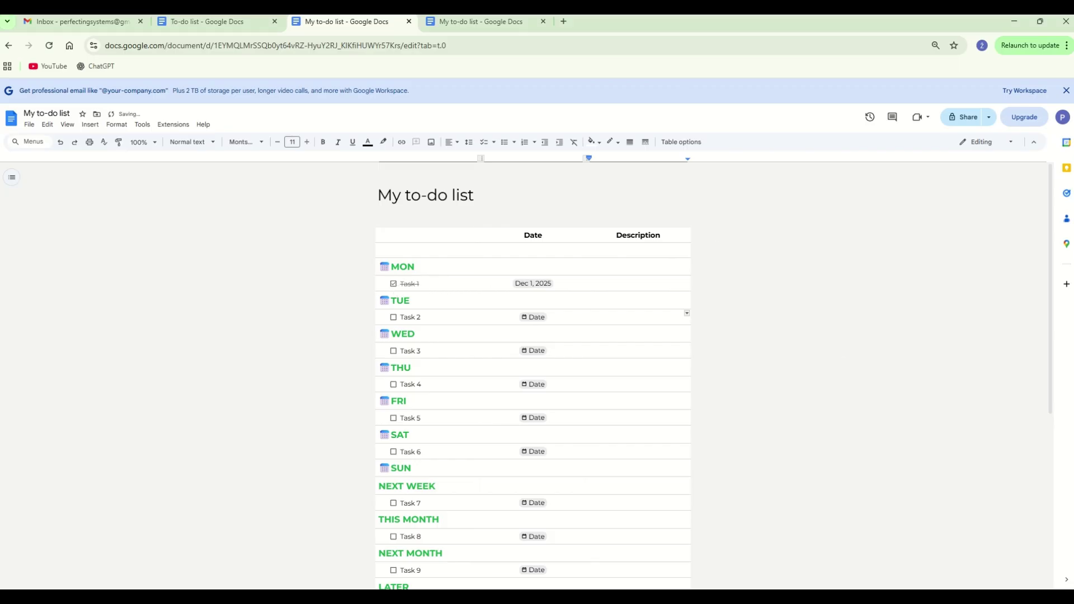